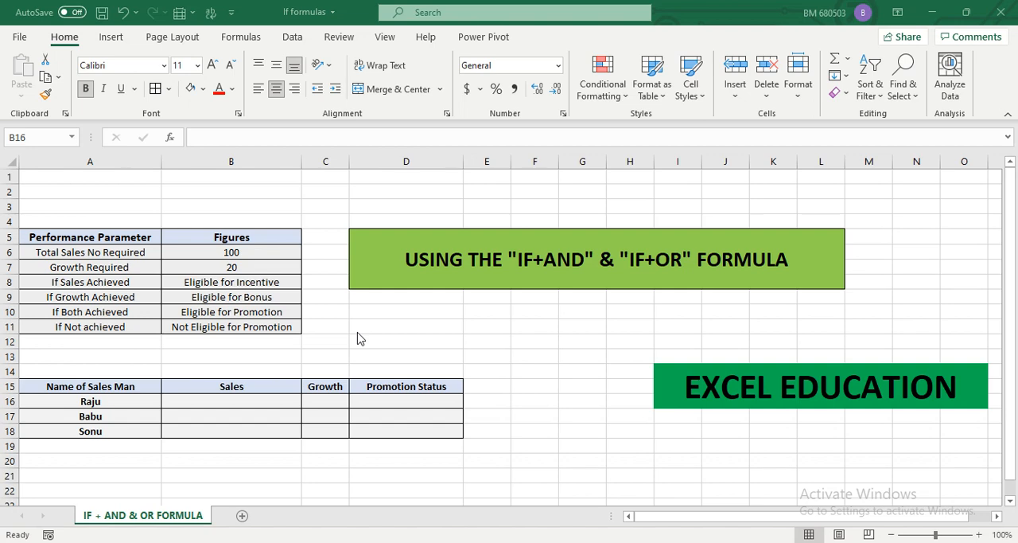
Enter the sales figures 120, 140 and 150 for the three salesmen in B16:B18
click(235, 400)
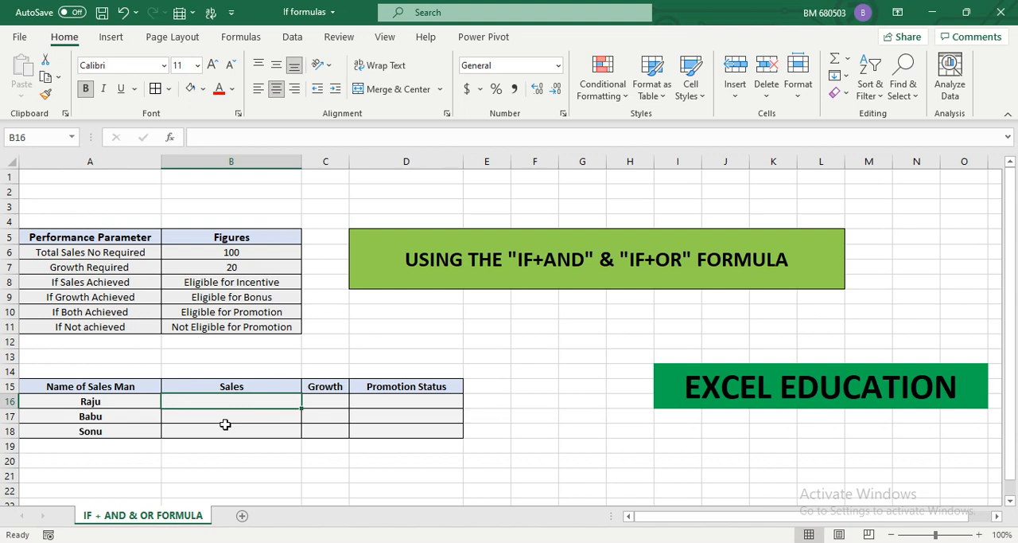
text(120)
key(Return)
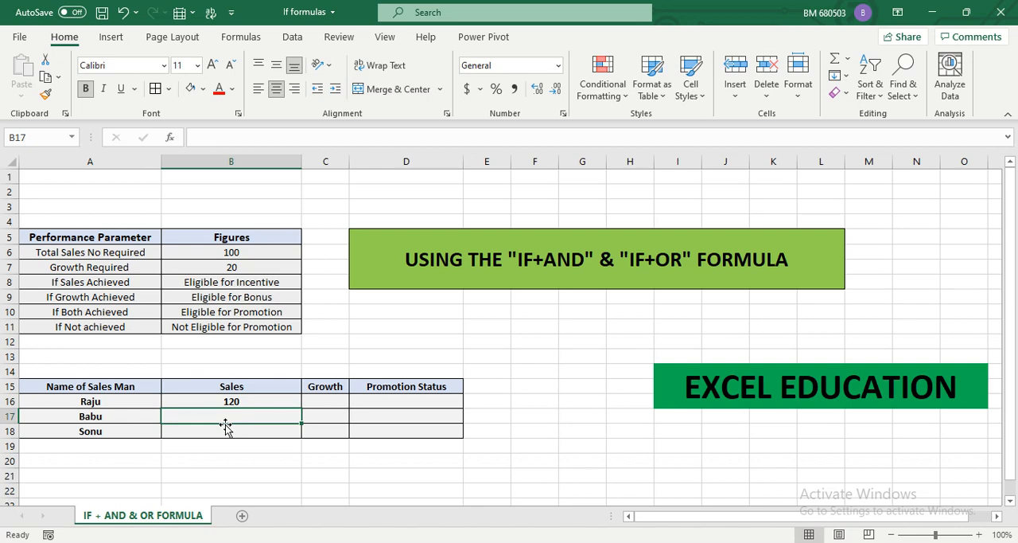
text(140)
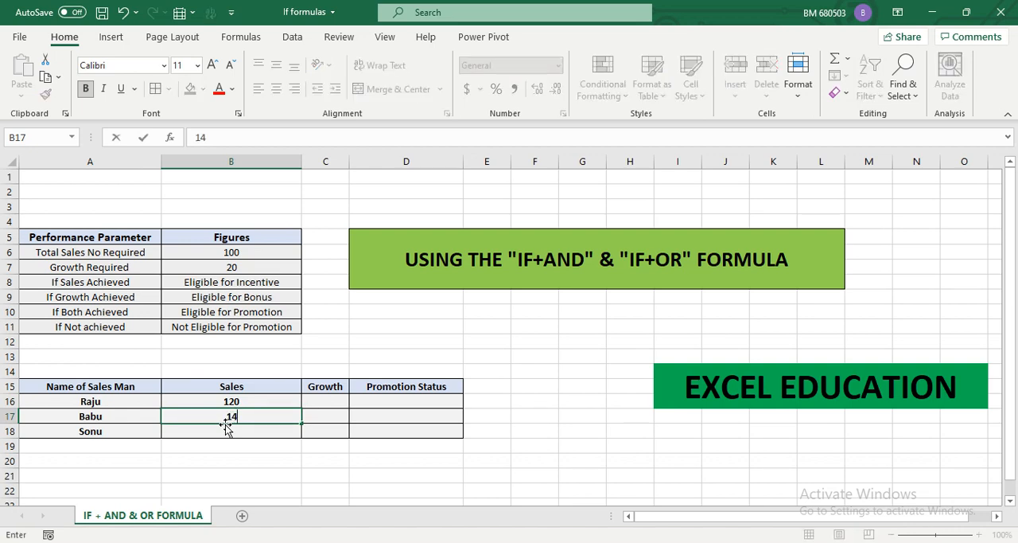
key(Return)
text(150)
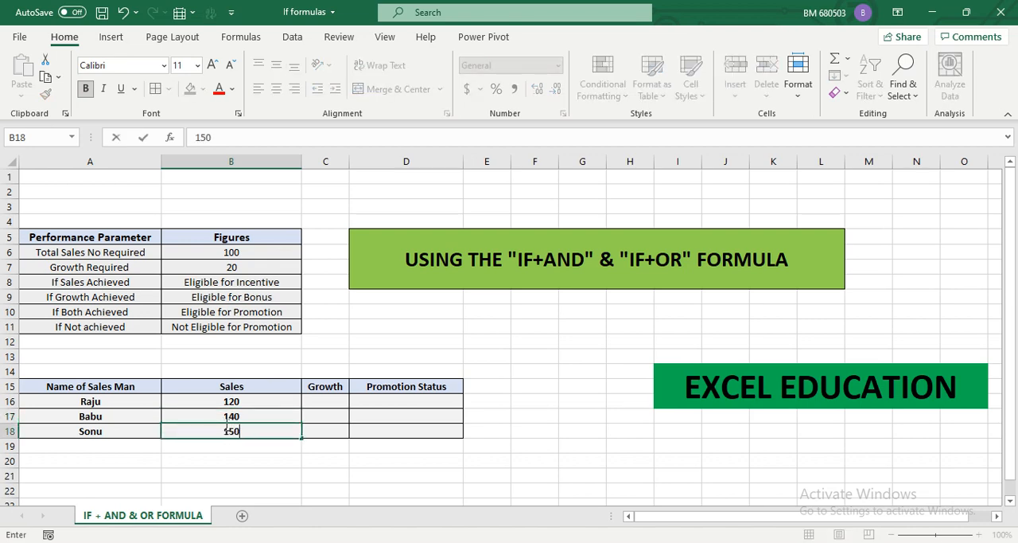
key(Tab)
Enter the growth values 25, 40 and 10 for the three salesmen in C16:C18
key(Up)
key(Up)
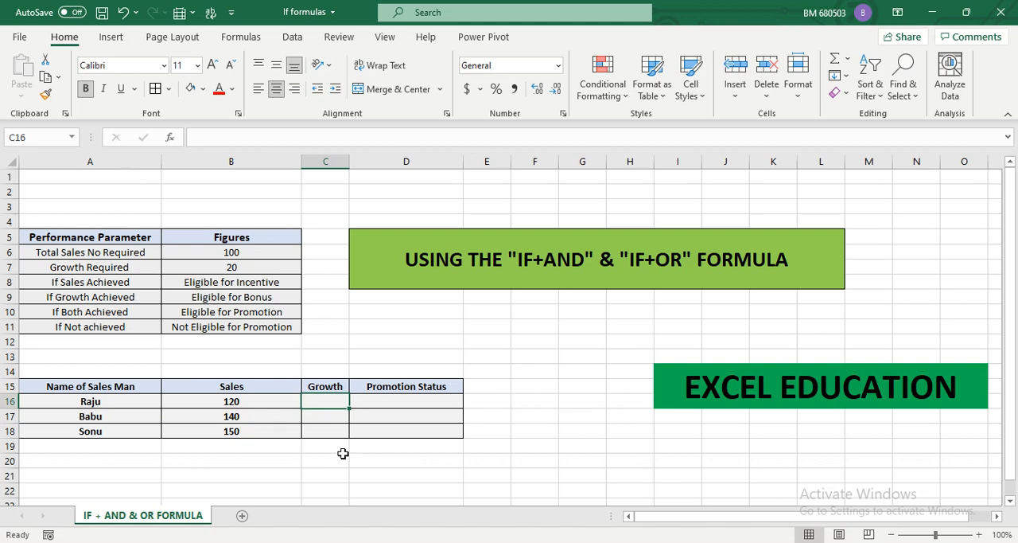
text(25)
key(Return)
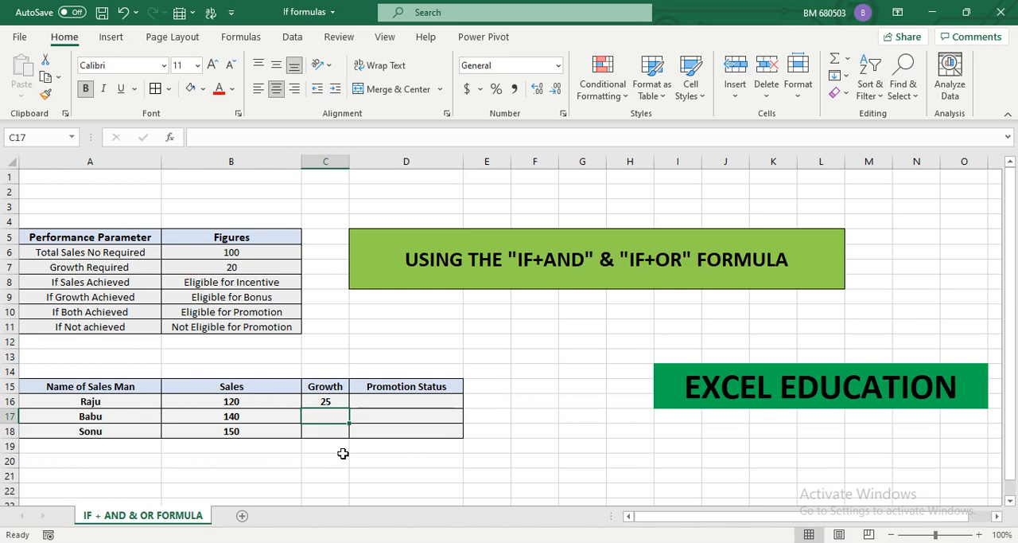
text(40)
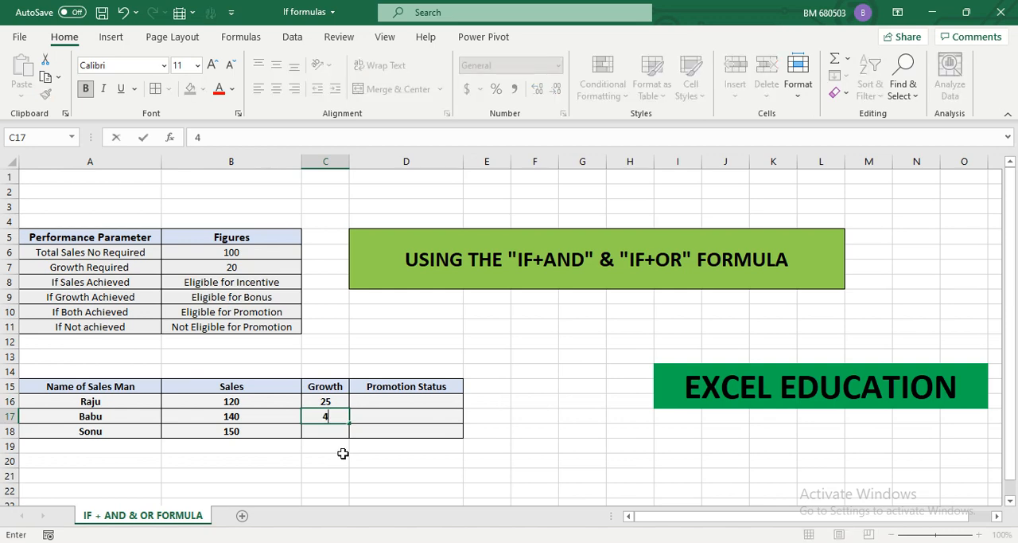
key(Return)
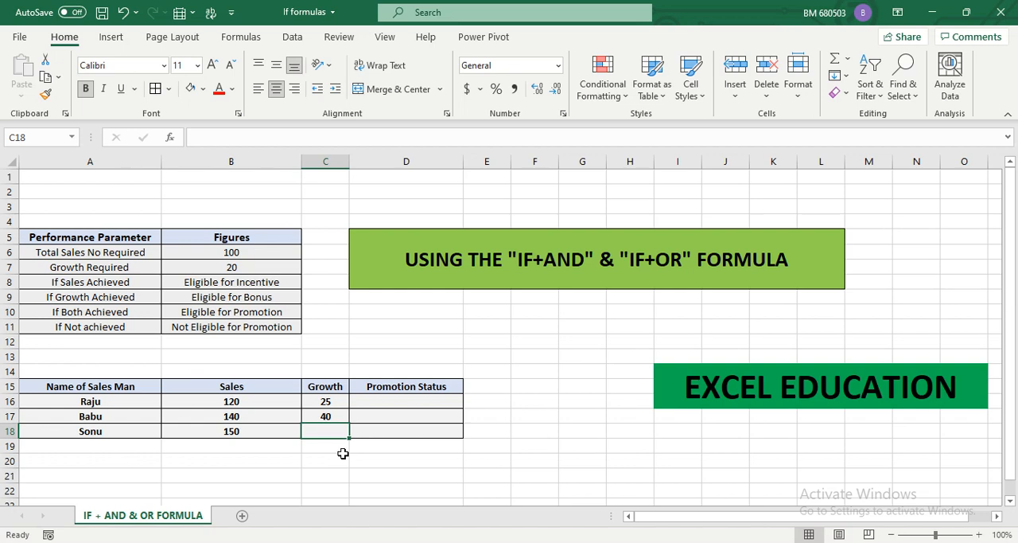
text(10)
key(Return)
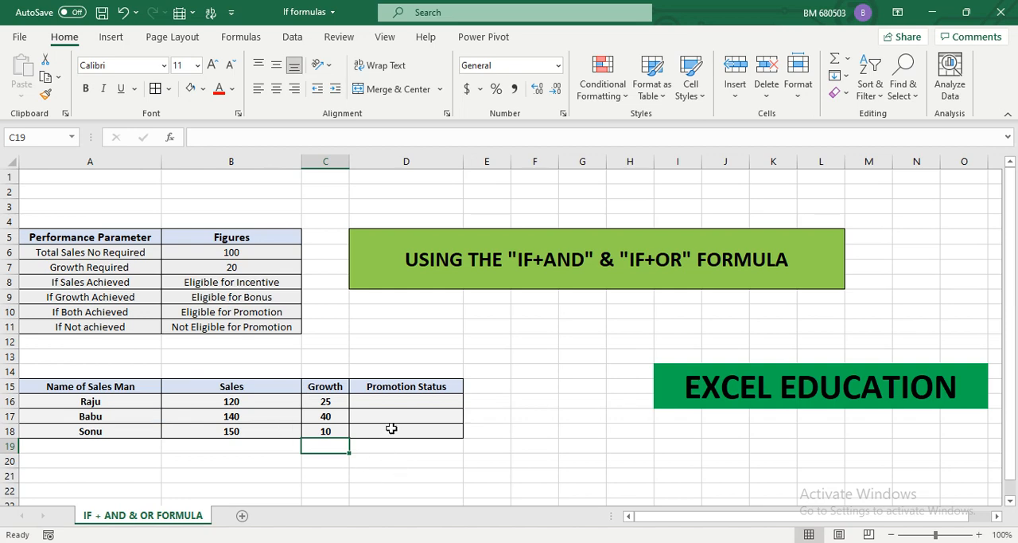
Add the note "if and" in cell D12 above the Promotion Status column
click(393, 404)
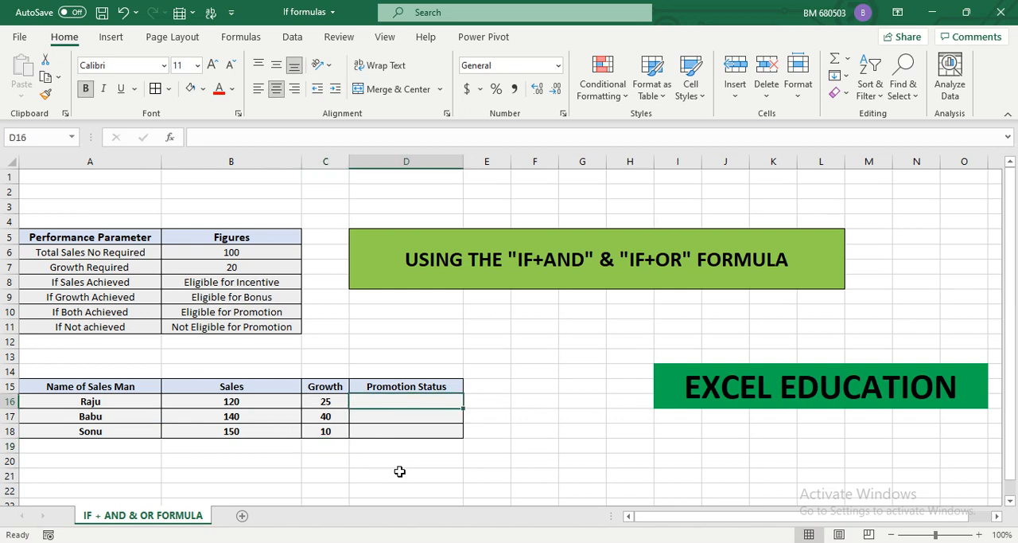
click(402, 339)
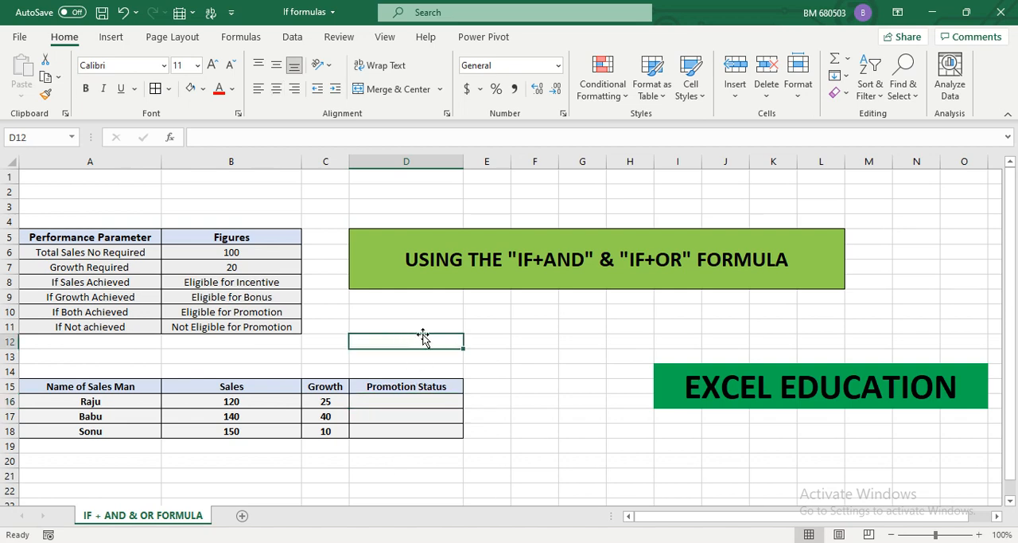
text(if and an)
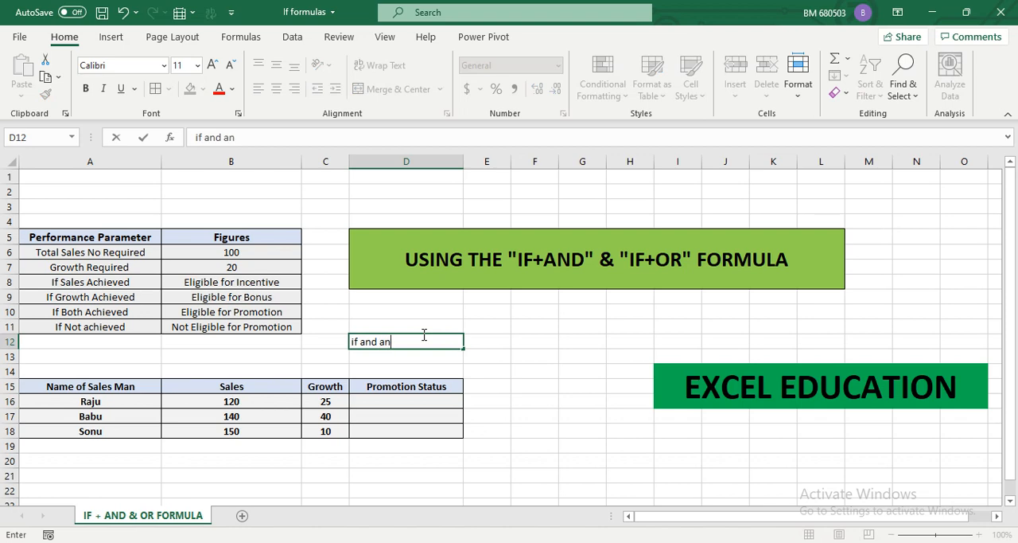
key(BackSpace)
key(BackSpace)
key(Return)
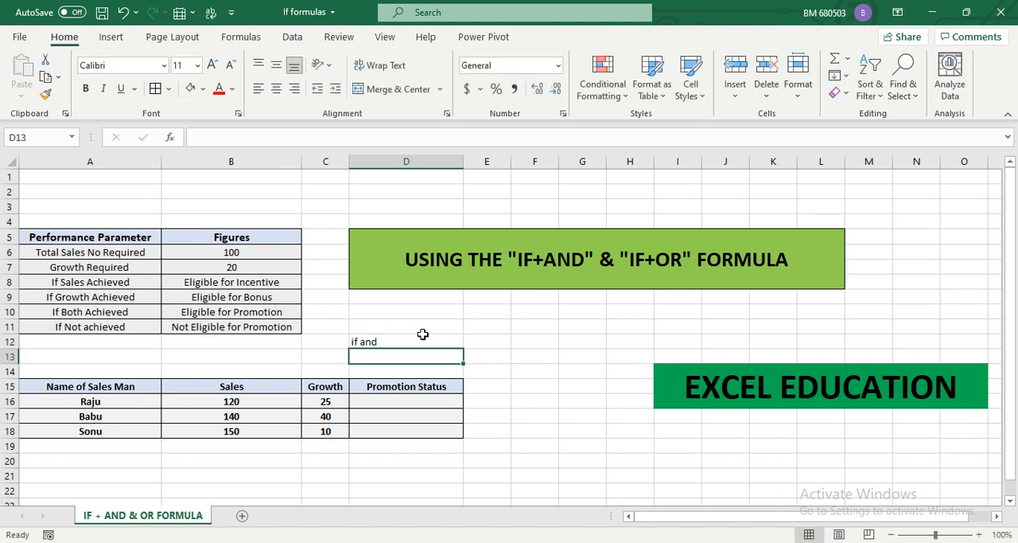
Start an AND formula in D16 with the first condition B16>$B$6, using an absolute reference to the required sales
click(404, 398)
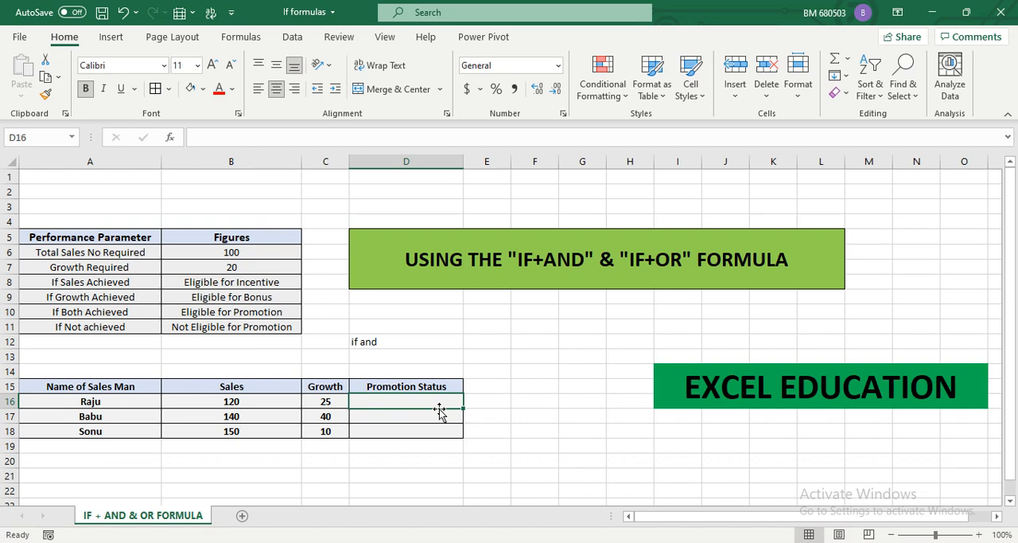
text(=and)
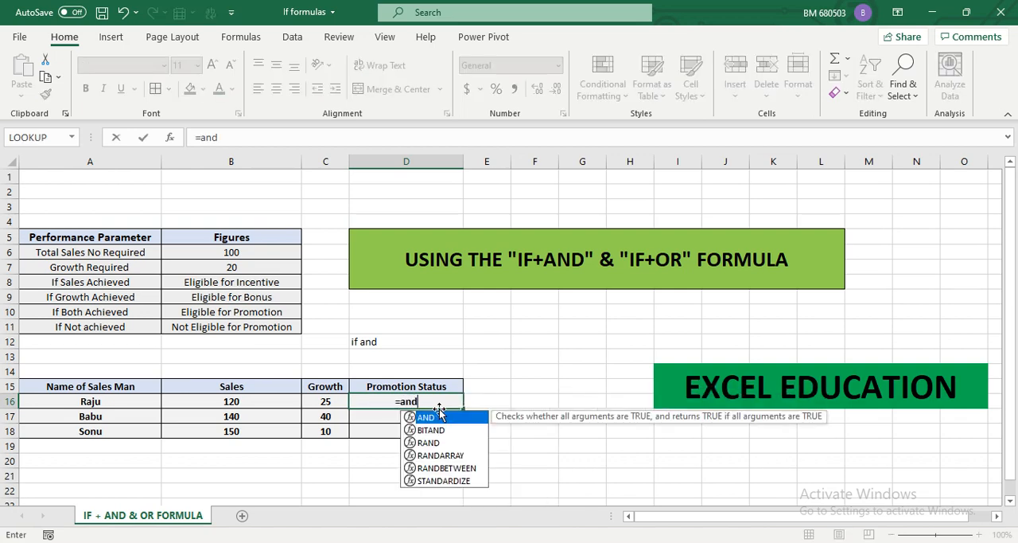
text(()
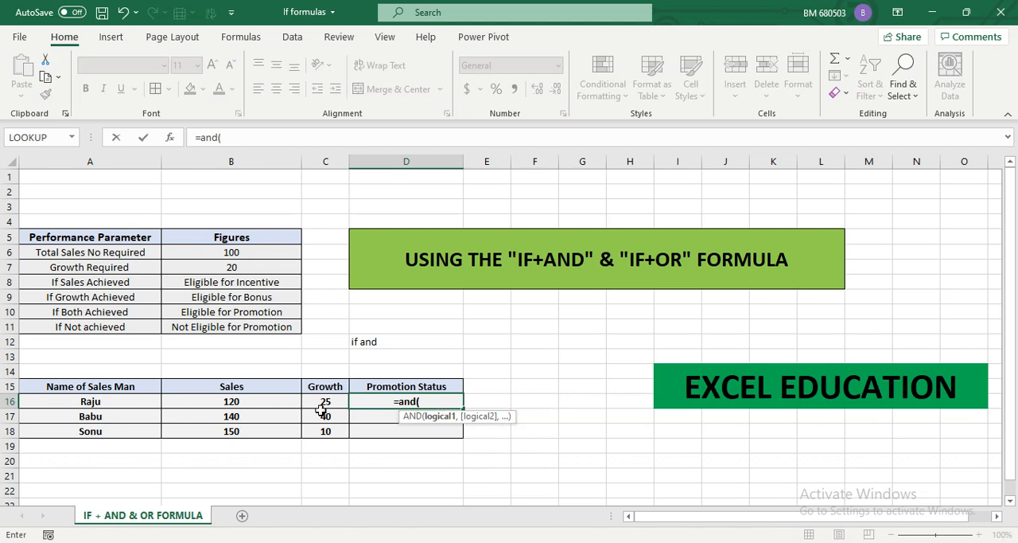
click(228, 402)
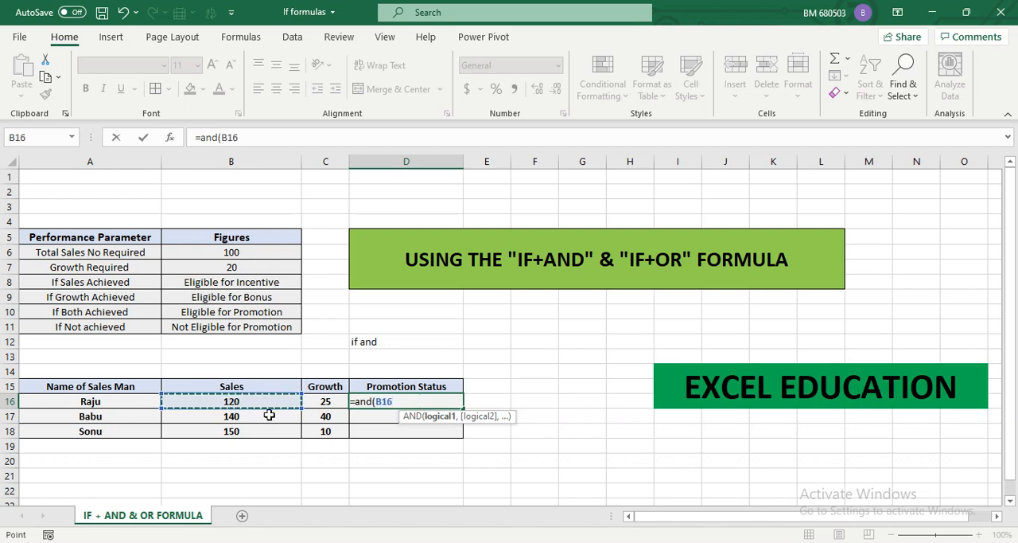
text(>)
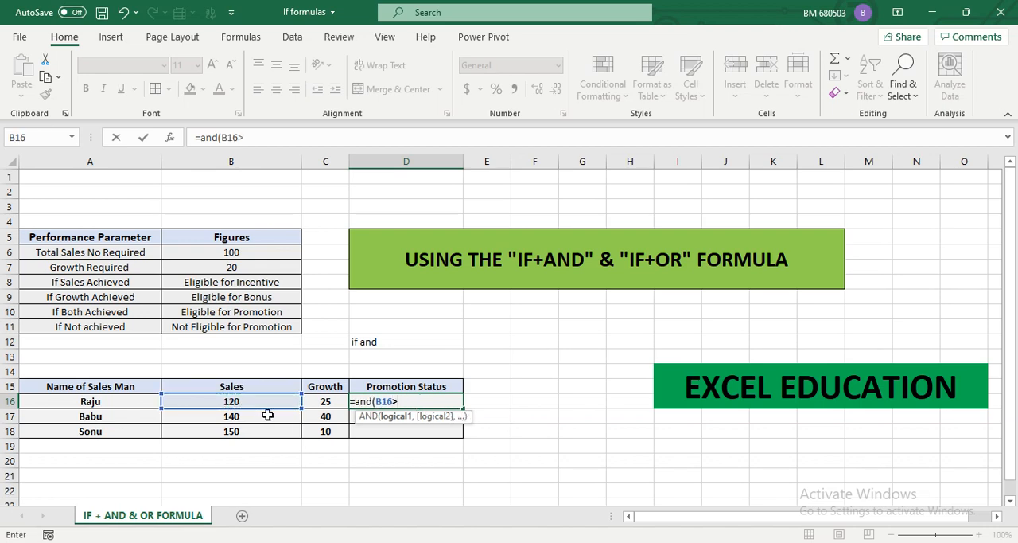
click(224, 251)
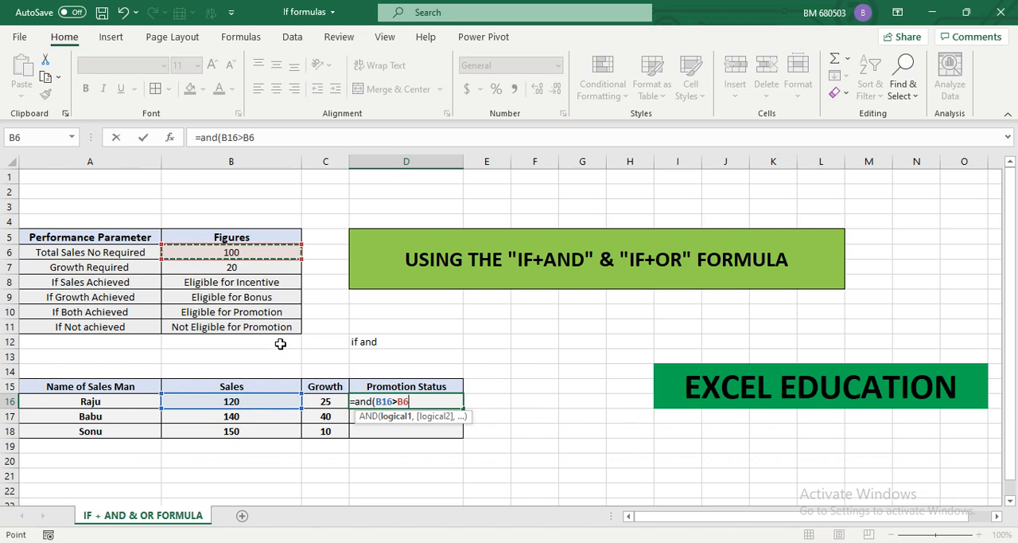
key(F4)
text(,)
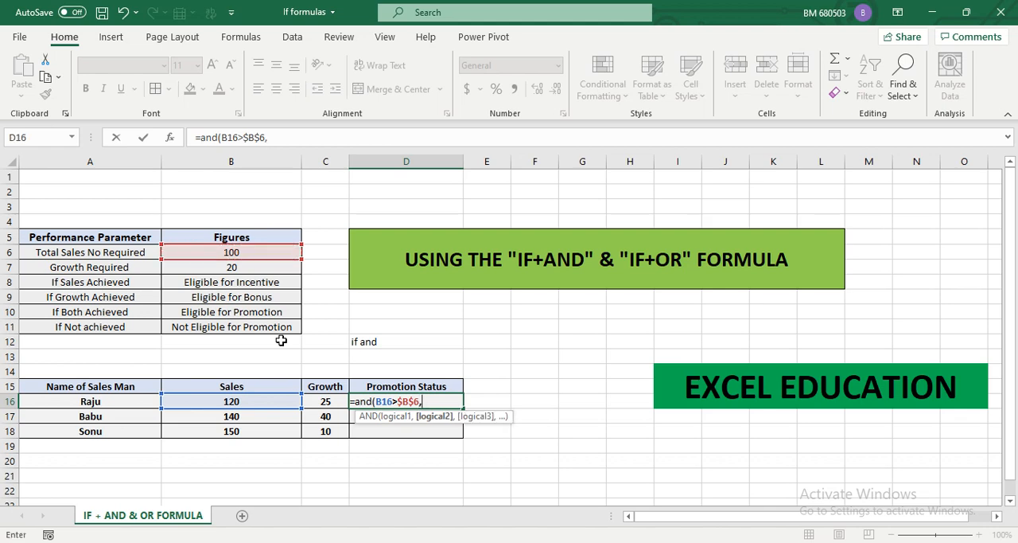
Add the second condition C16>=$B$7 to the AND formula, with an absolute reference to the required growth
click(324, 401)
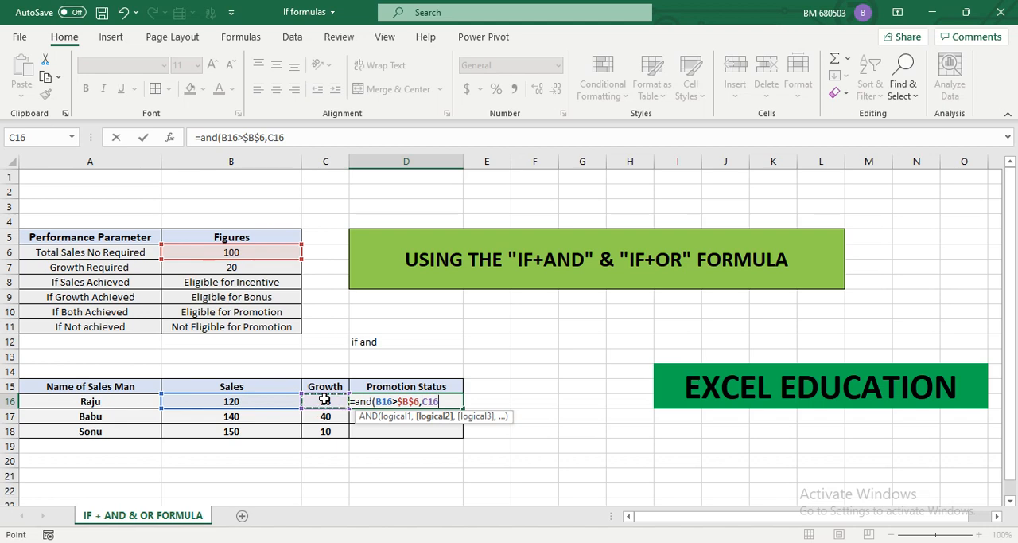
text(.)
key(BackSpace)
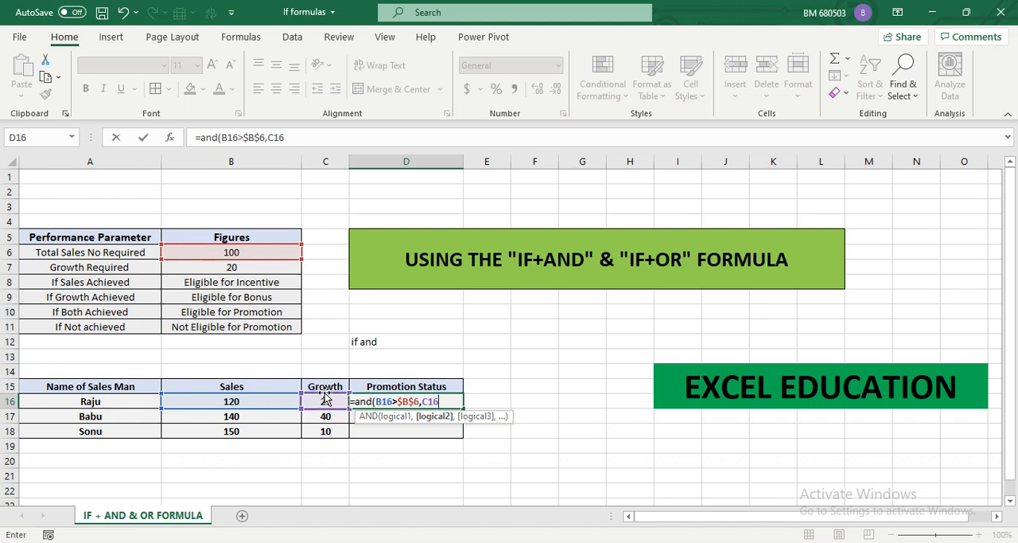
text(>=)
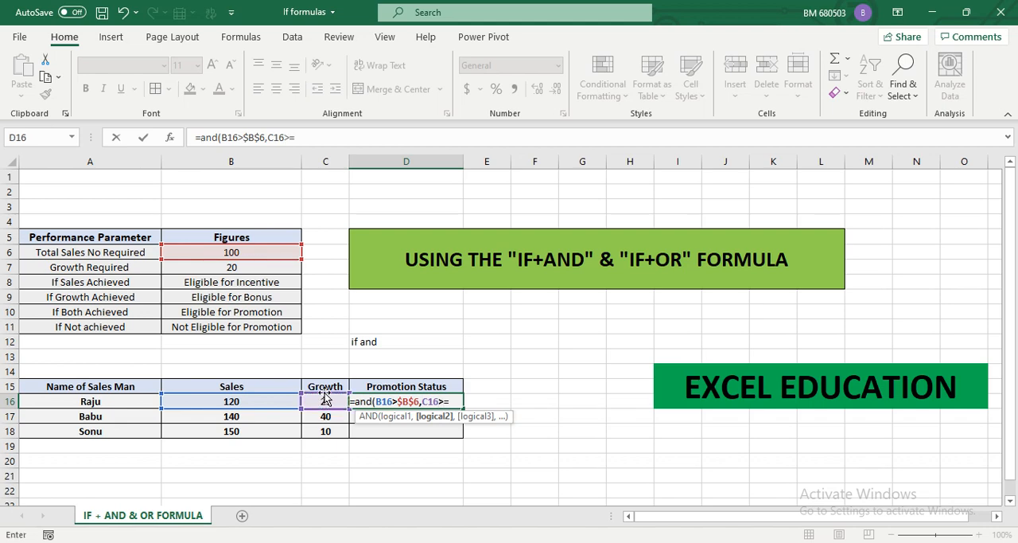
click(251, 268)
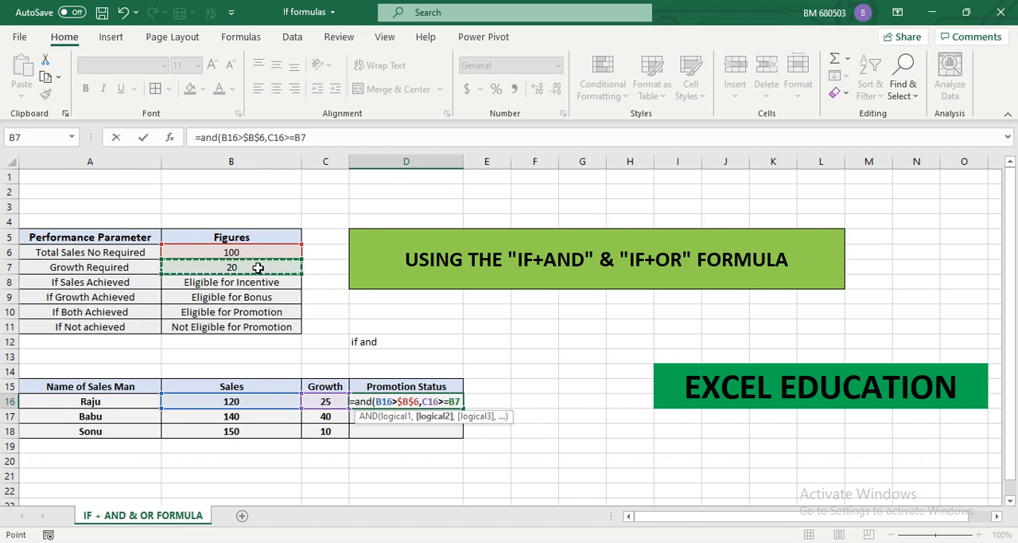
key(F4)
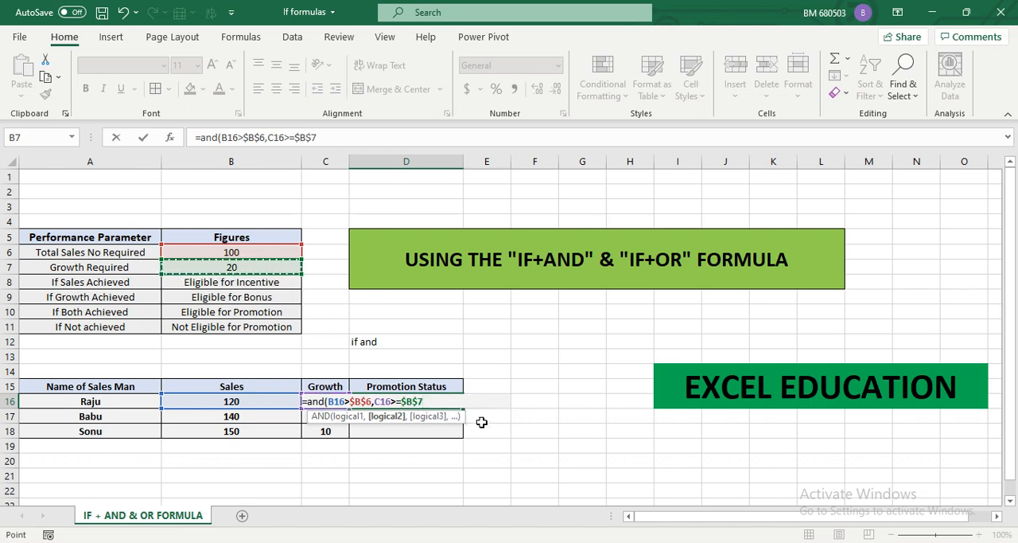
Change the sales condition to B16>=$B$6 and complete the formula as =AND(B16>=$B$6,C16>=$B$7)
click(351, 401)
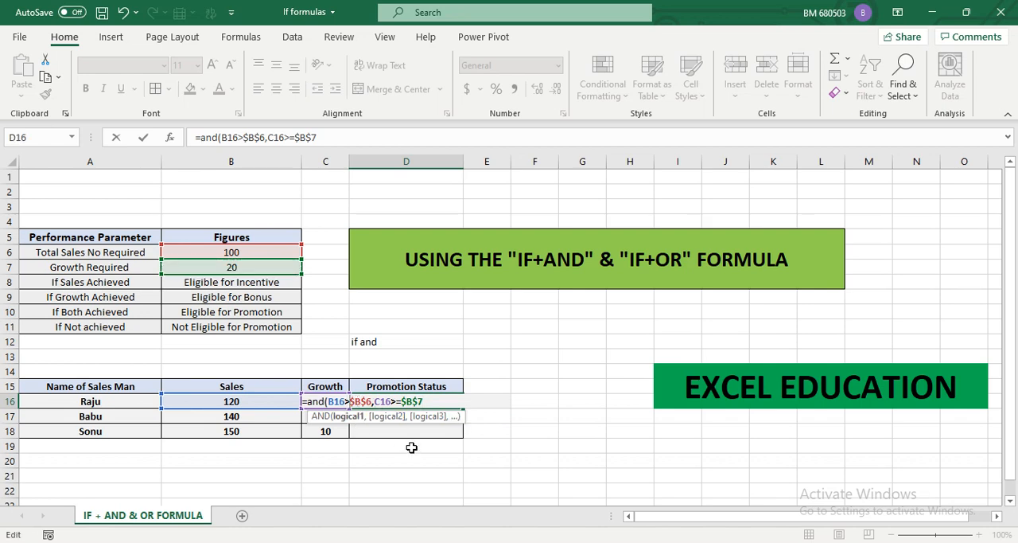
text(=)
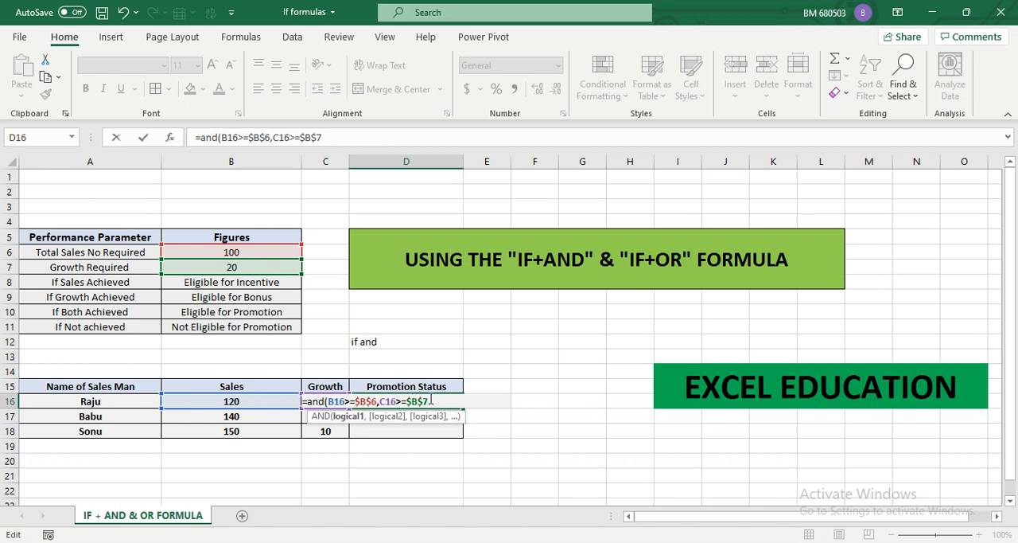
click(434, 401)
text())
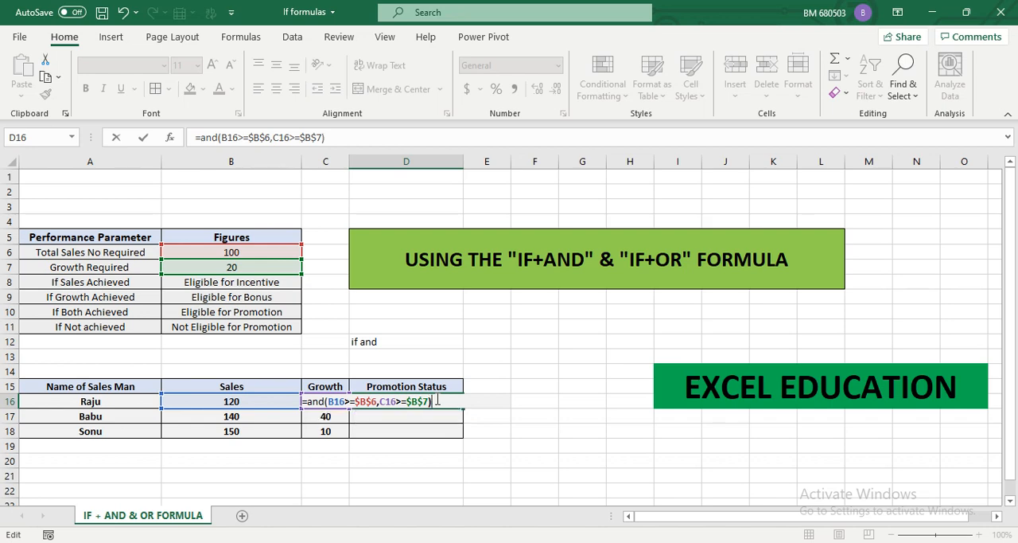
key(Return)
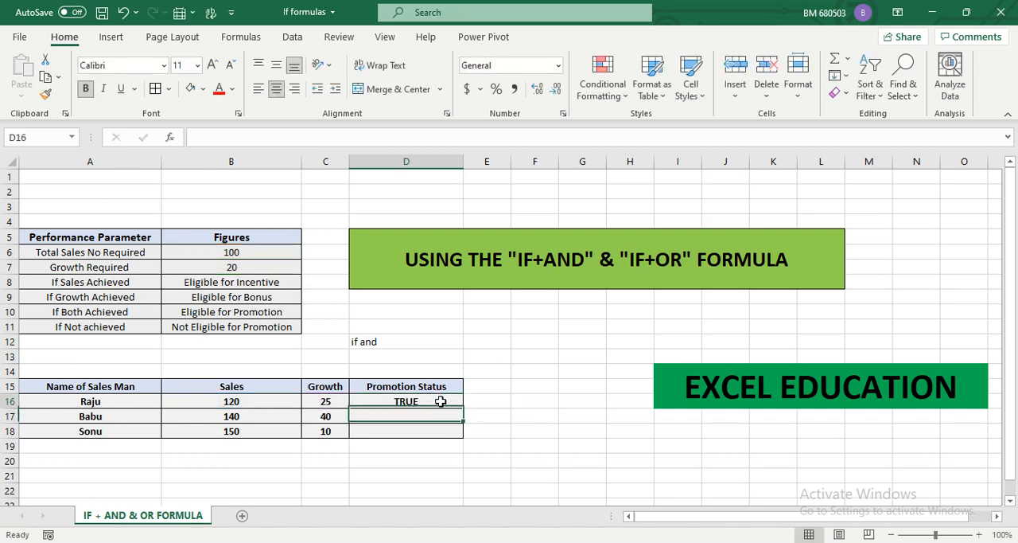
Copy the AND formula from D16 down through D18 and check the copied formula in D18
click(440, 401)
drag(463, 408, 461, 438)
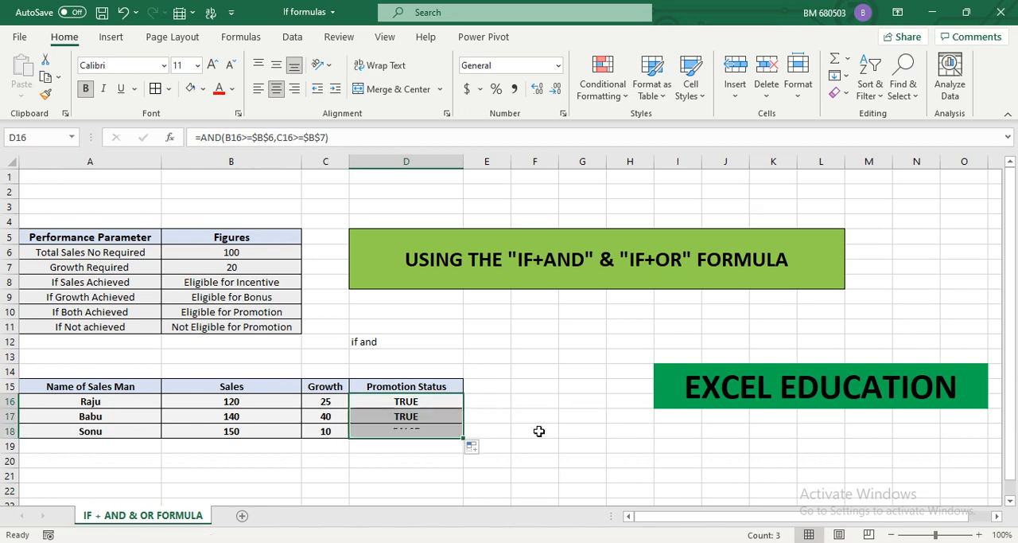
click(415, 401)
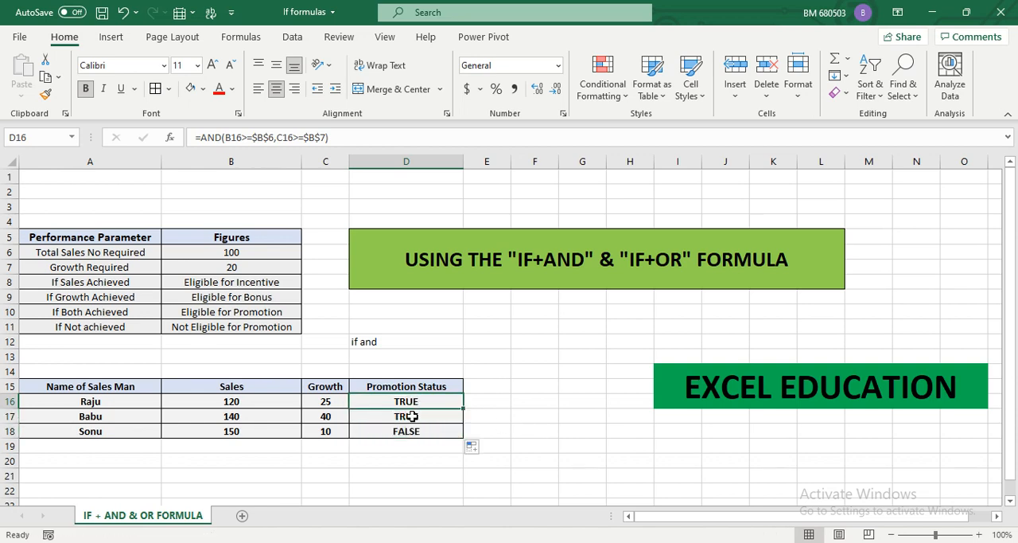
click(414, 434)
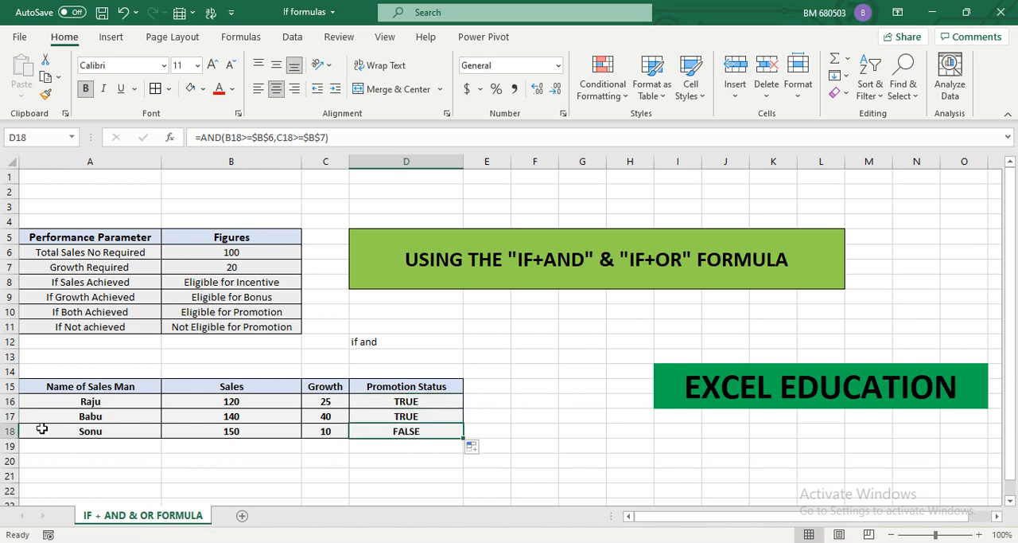
Review the third salesman's row, the D16 formula, and the promotion outcome texts in B10 and B11
drag(87, 432, 454, 442)
click(418, 429)
click(395, 405)
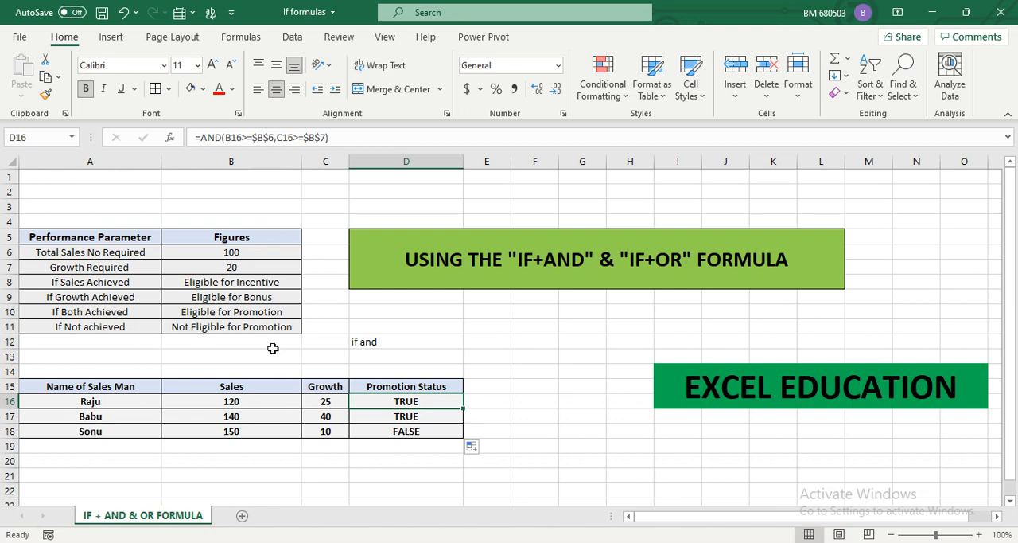
click(267, 313)
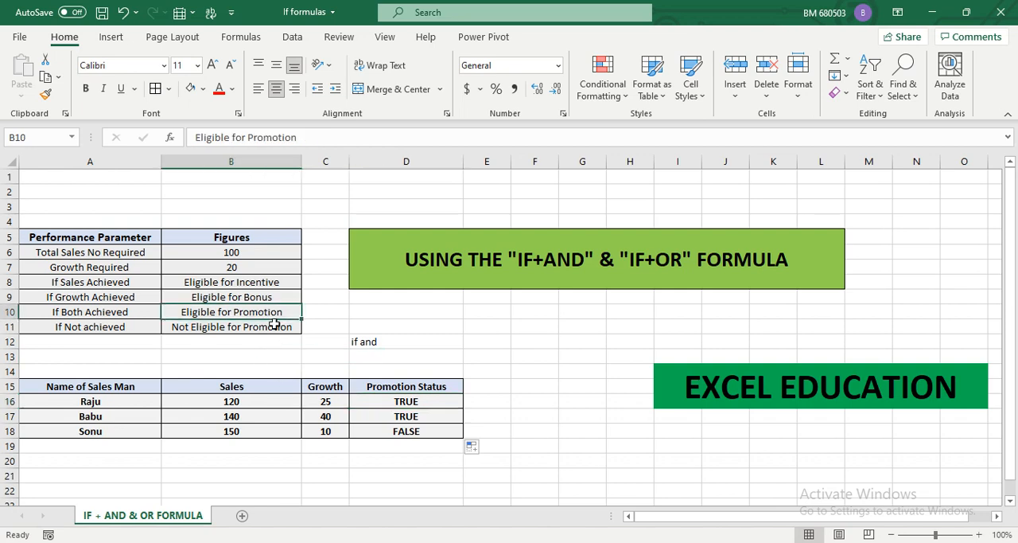
click(275, 326)
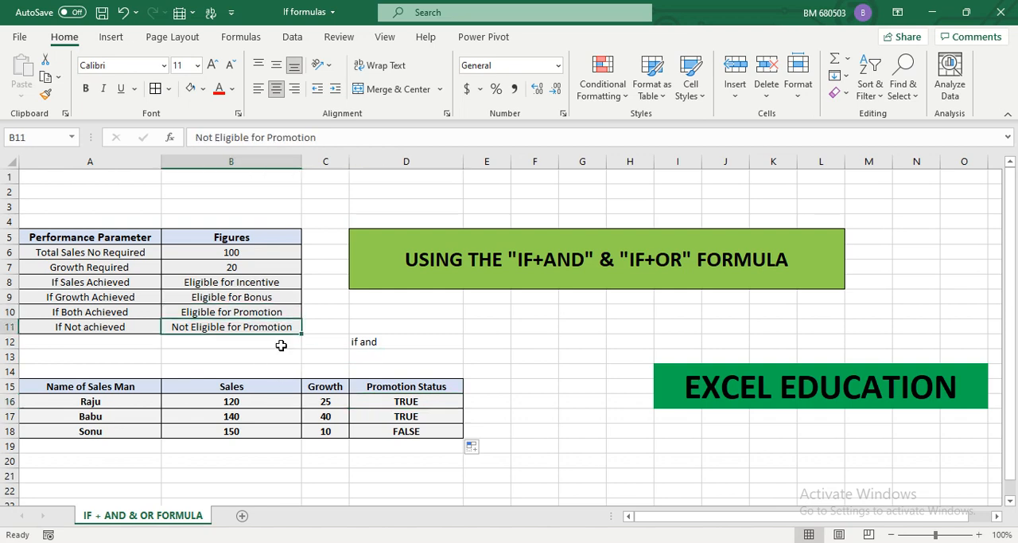
click(408, 402)
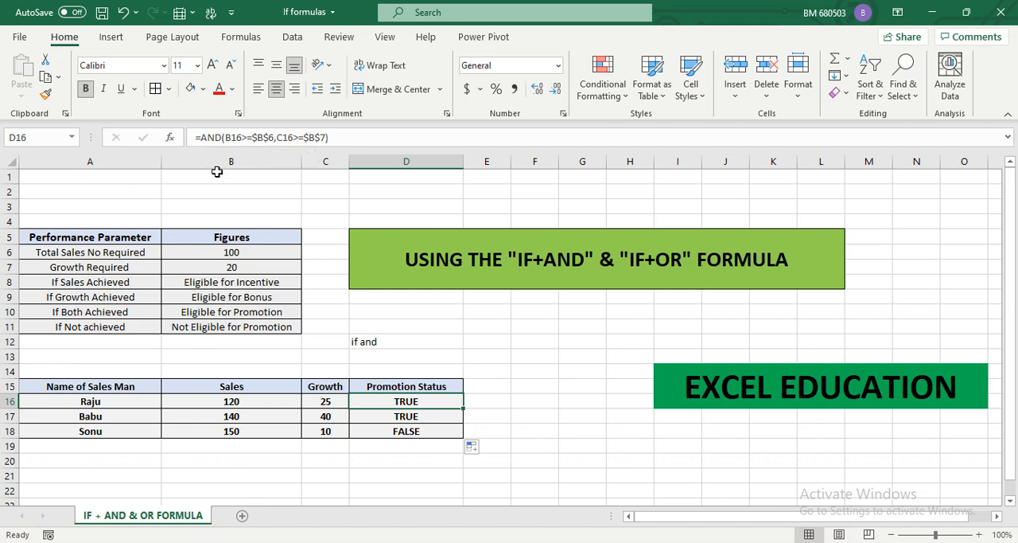
click(201, 138)
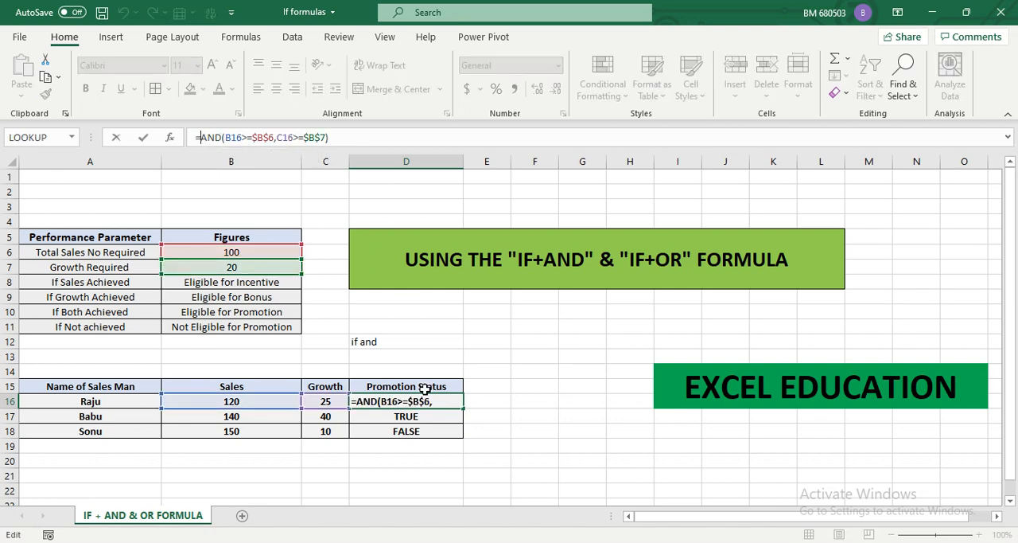
click(427, 358)
key(Escape)
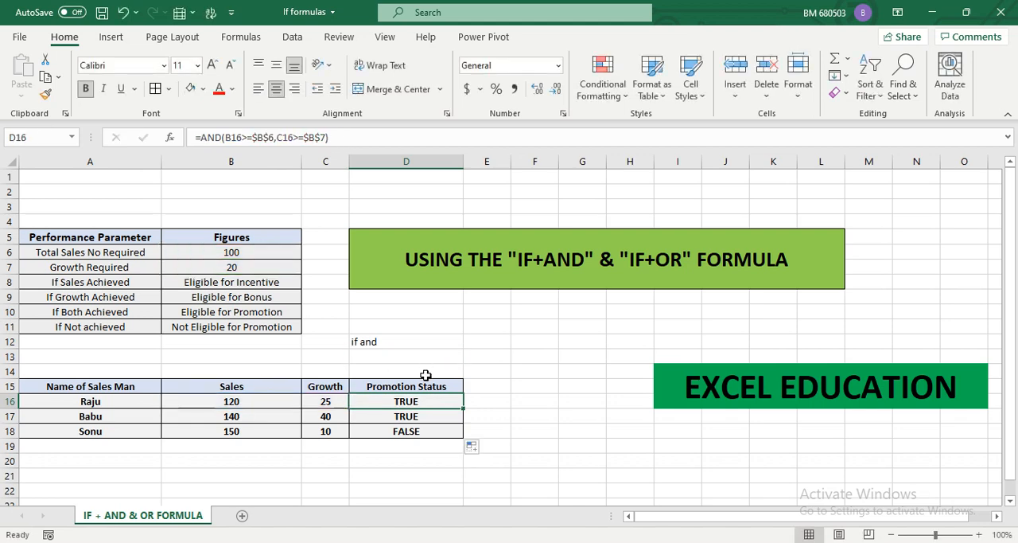
Clear the "if and" note from cell D12
click(405, 358)
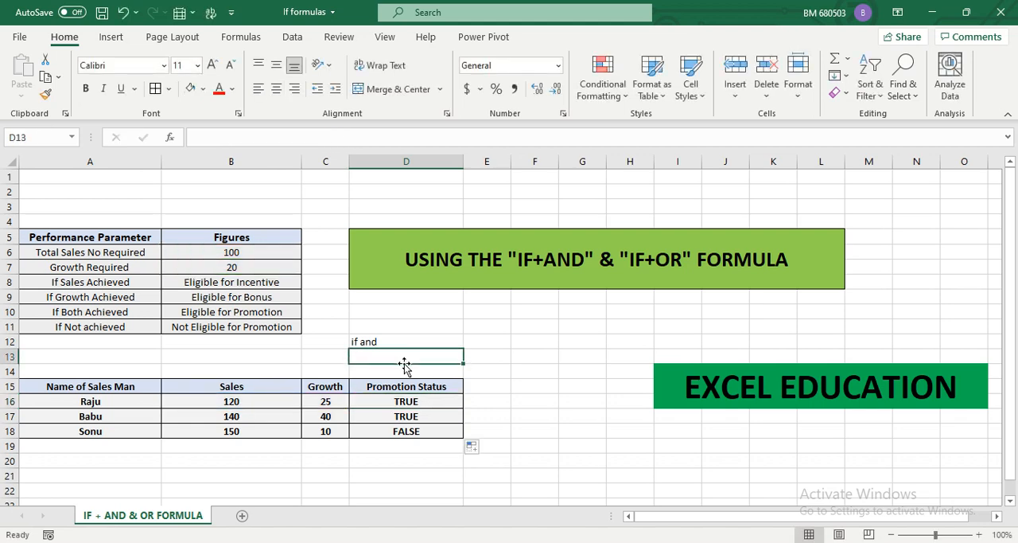
key(Up)
key(Delete)
Enter the notes IF in D10 and LOGIC in D11 to outline the IF function's syntax
key(Up)
key(Up)
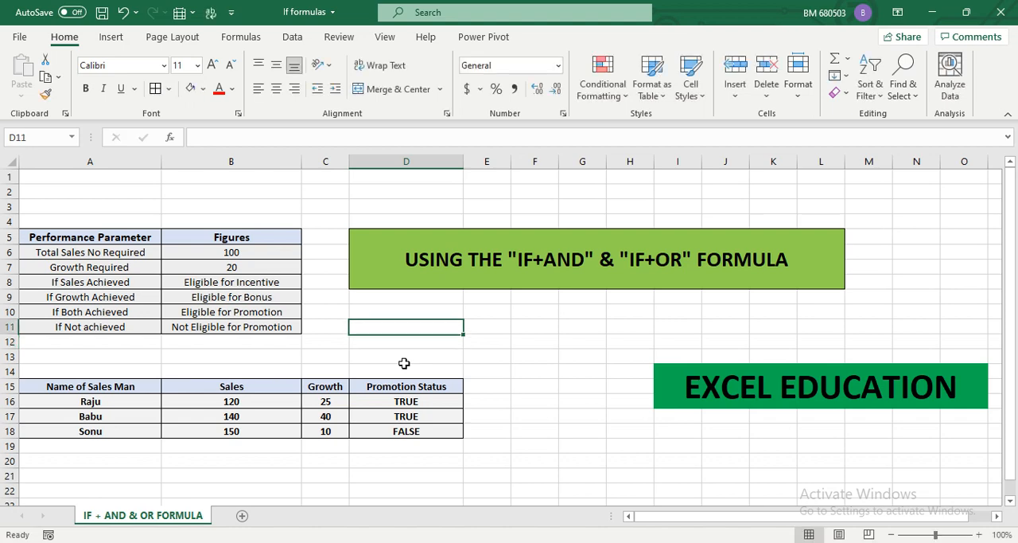
text(i)
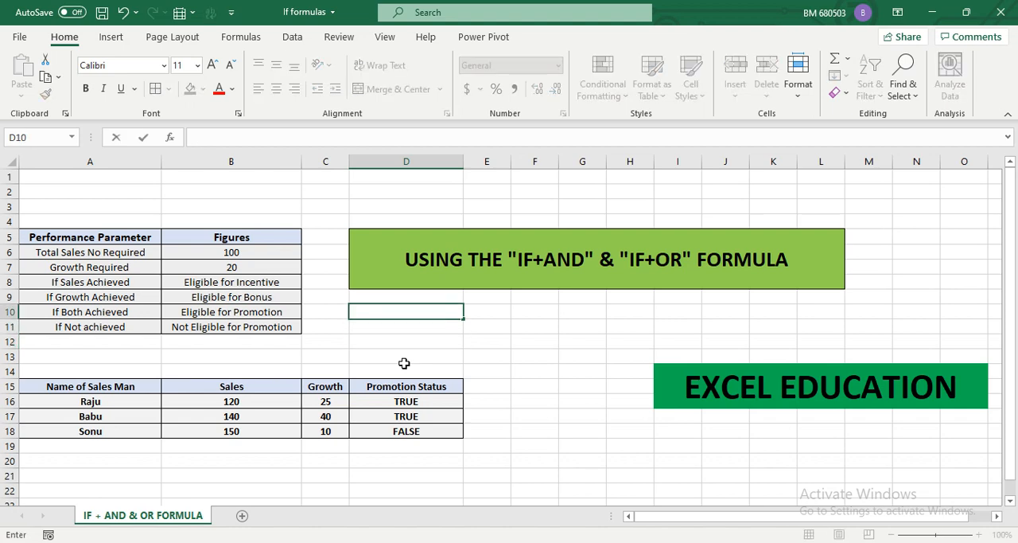
key(Return)
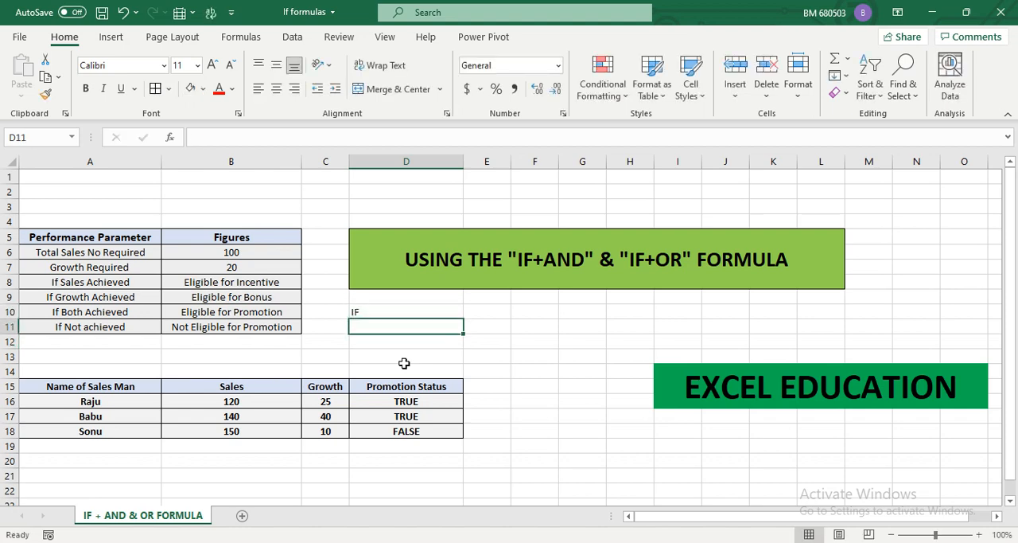
text(LOGIC)
key(Return)
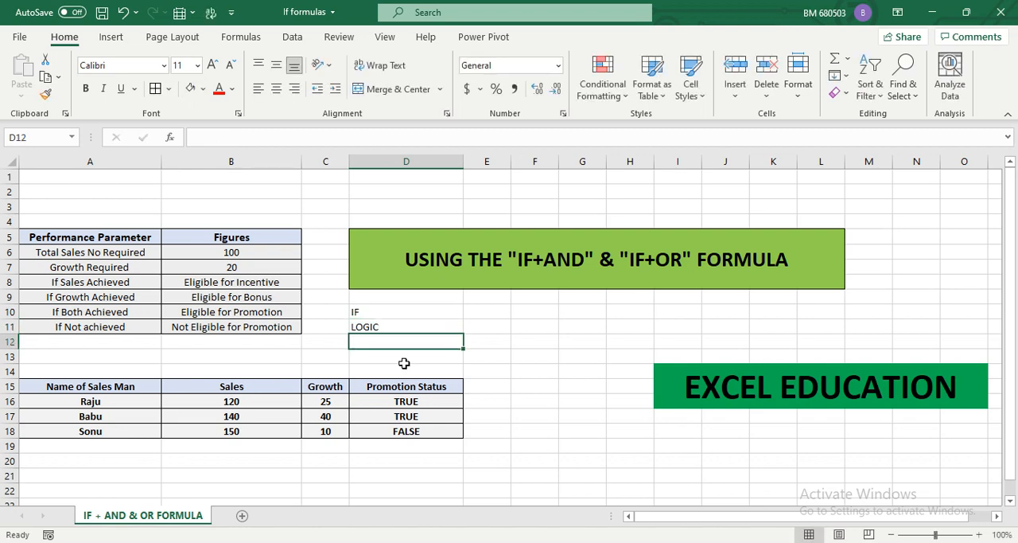
Add VALUE IF TRUE in D12 as the next argument of the IF syntax outline
click(406, 401)
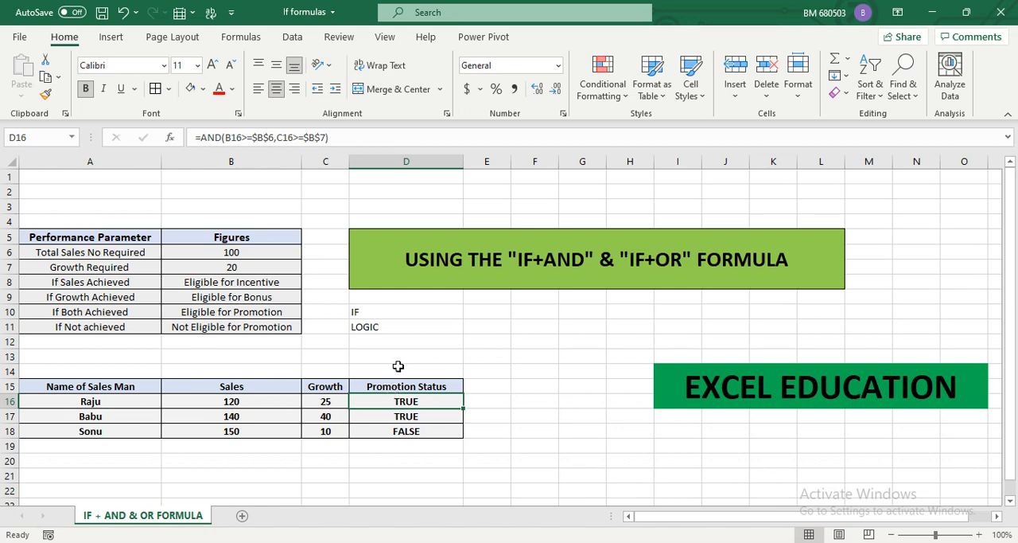
click(384, 341)
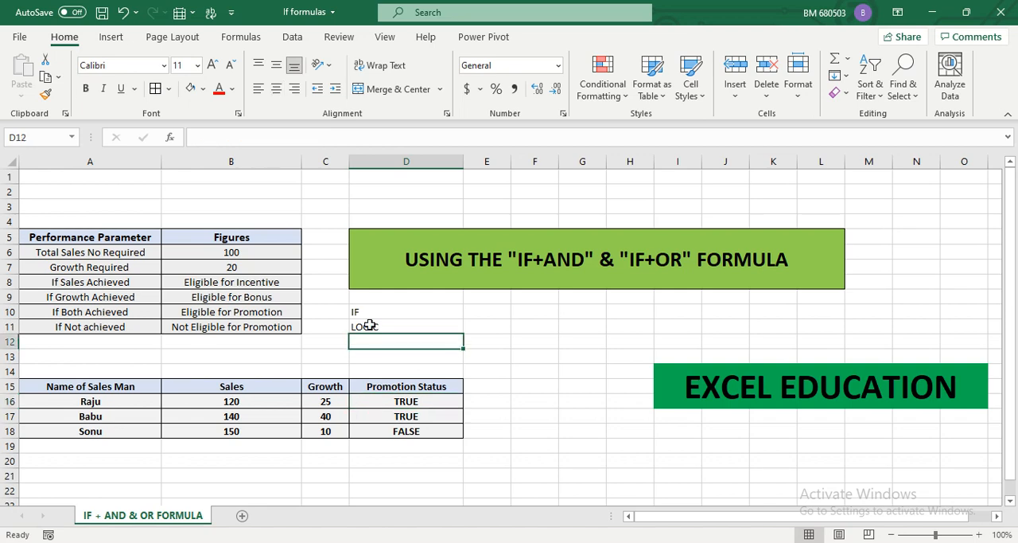
click(372, 324)
click(402, 341)
text(VALUE IF TRUE)
key(Return)
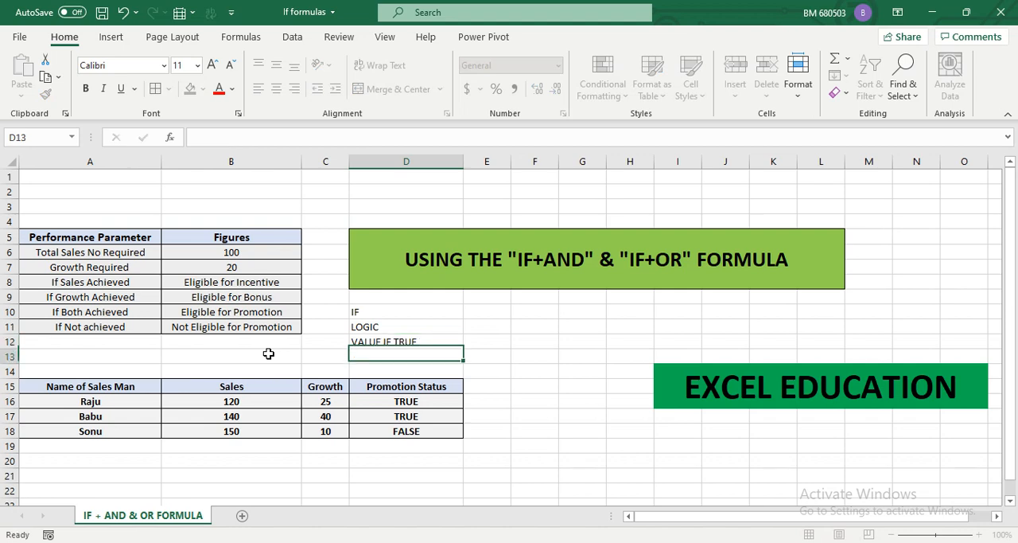
Check the Eligible for Promotion text in B10, and add VALUE IF FALSE in D13 to complete the syntax outline
click(373, 326)
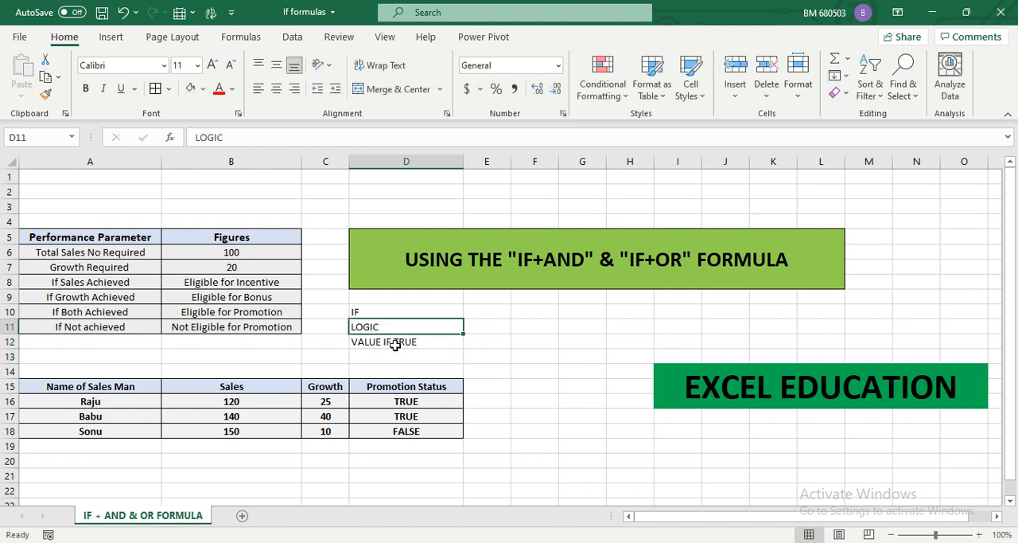
click(396, 344)
click(261, 313)
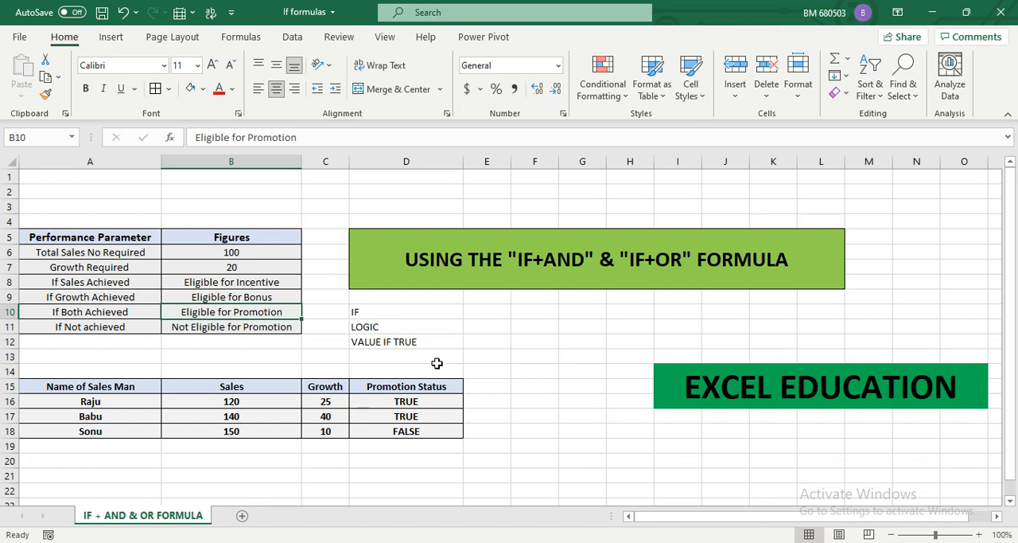
click(396, 345)
click(394, 360)
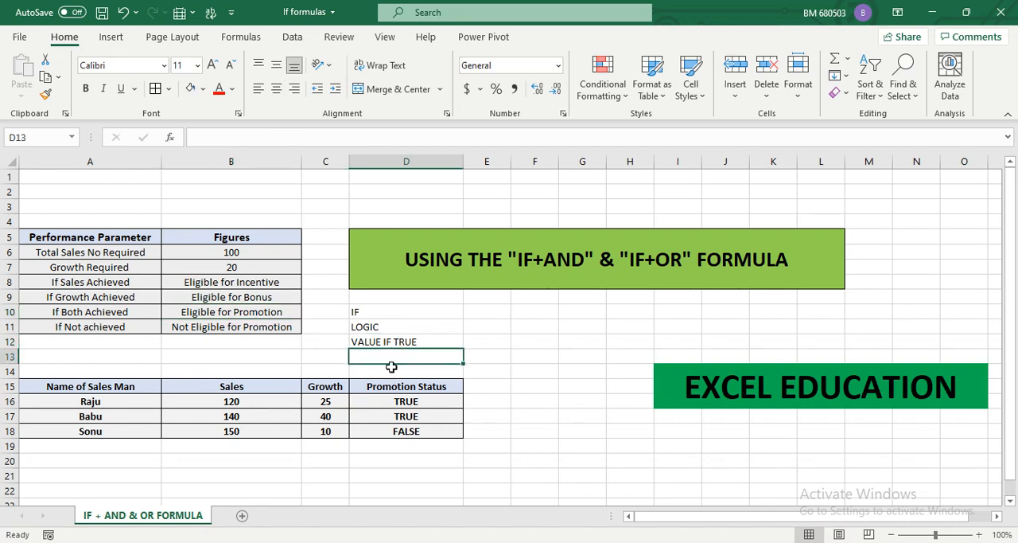
text(VALUE I)
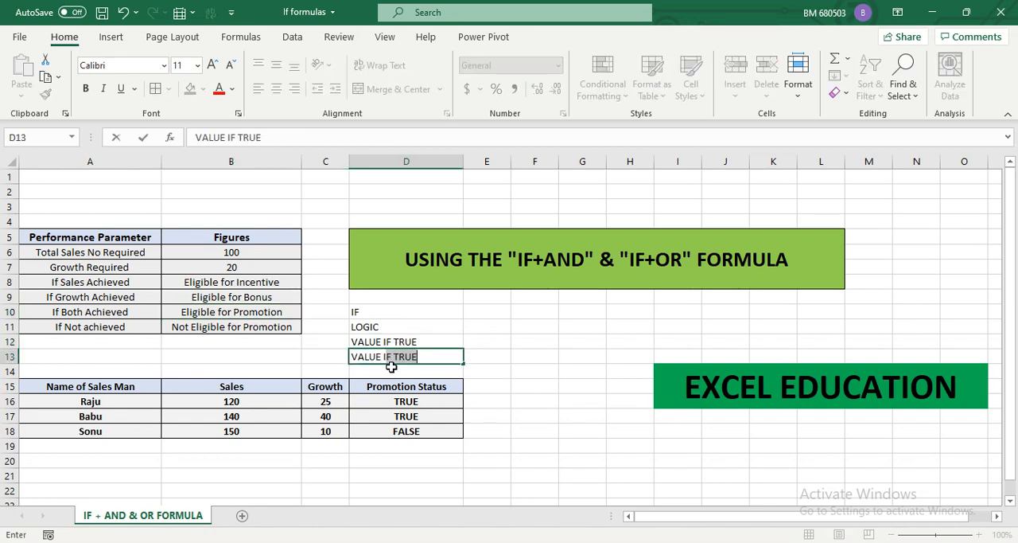
text(F FALSE)
key(Return)
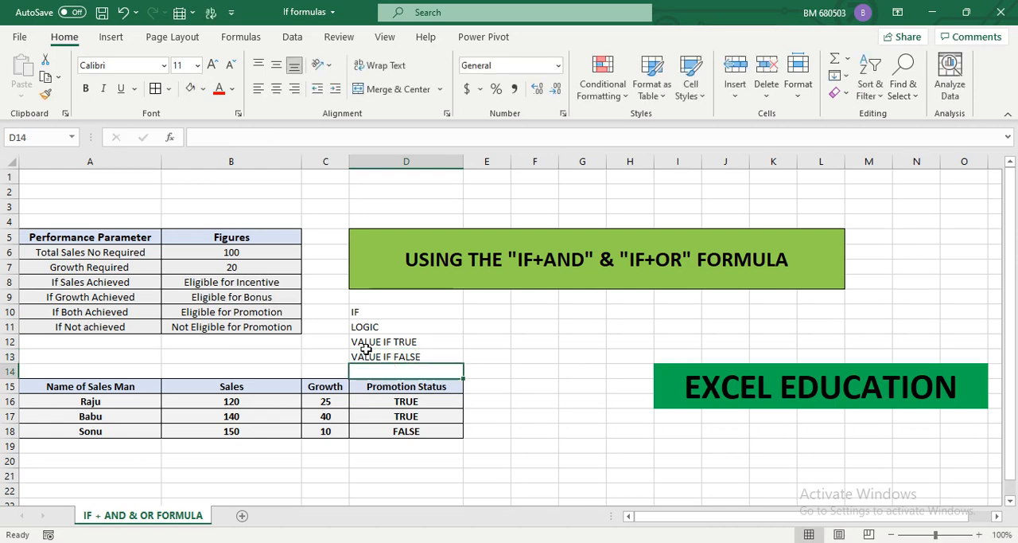
Open the AND formula in D16 for editing, between the equals sign and AND
click(282, 324)
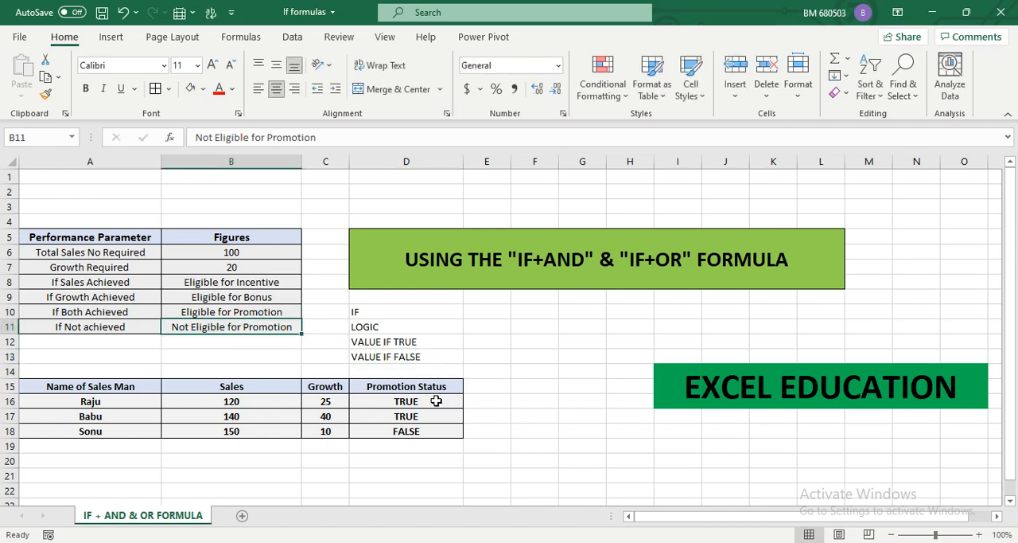
click(433, 401)
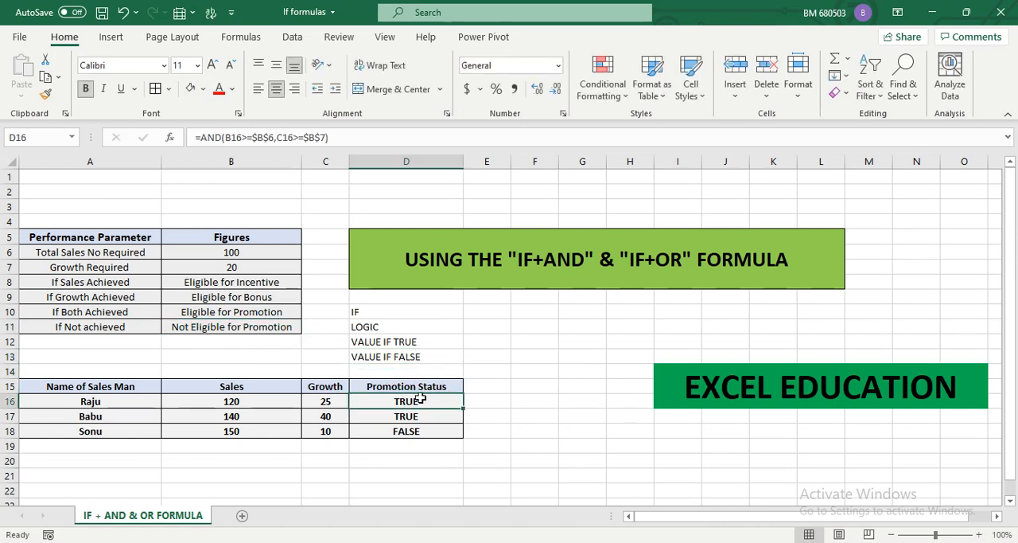
click(207, 138)
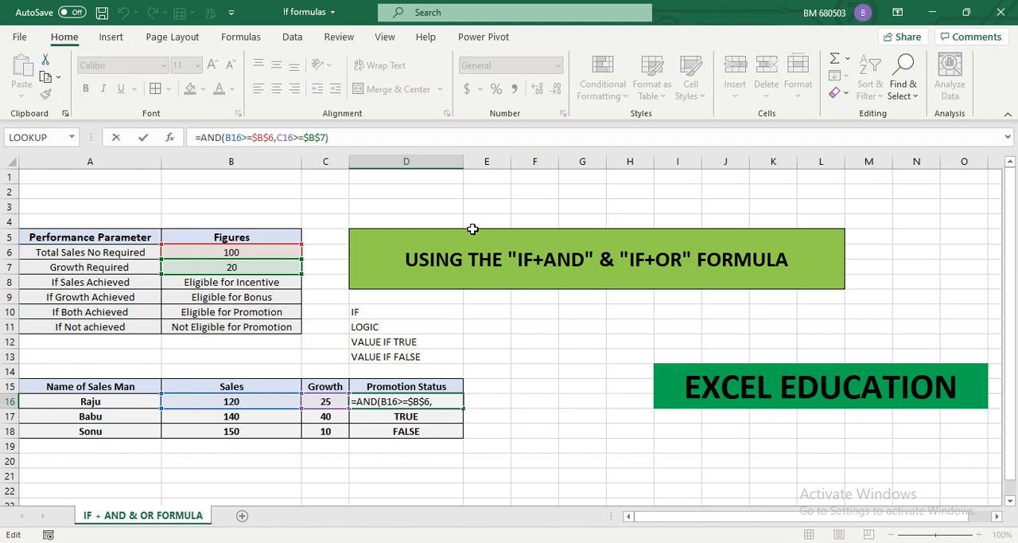
text(IF)
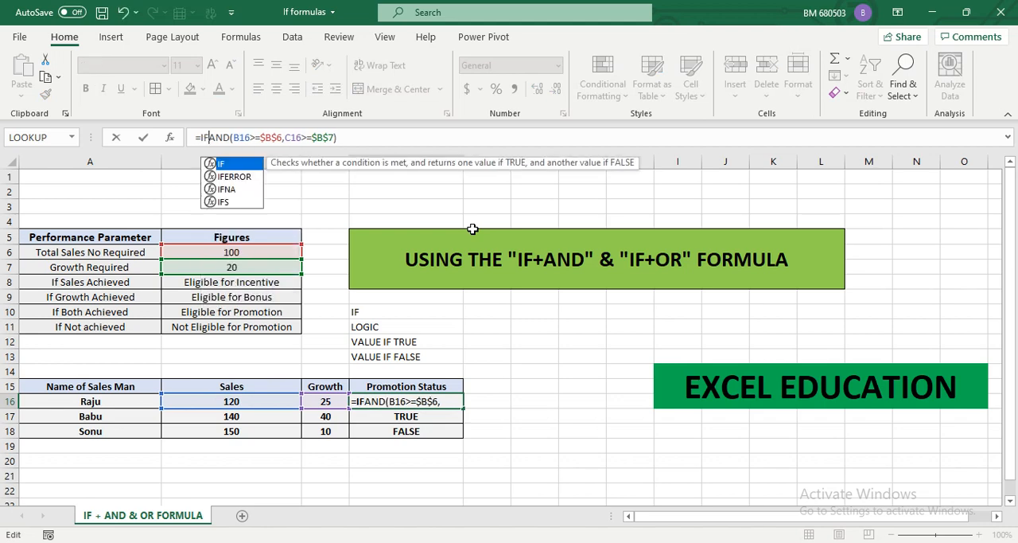
text(()
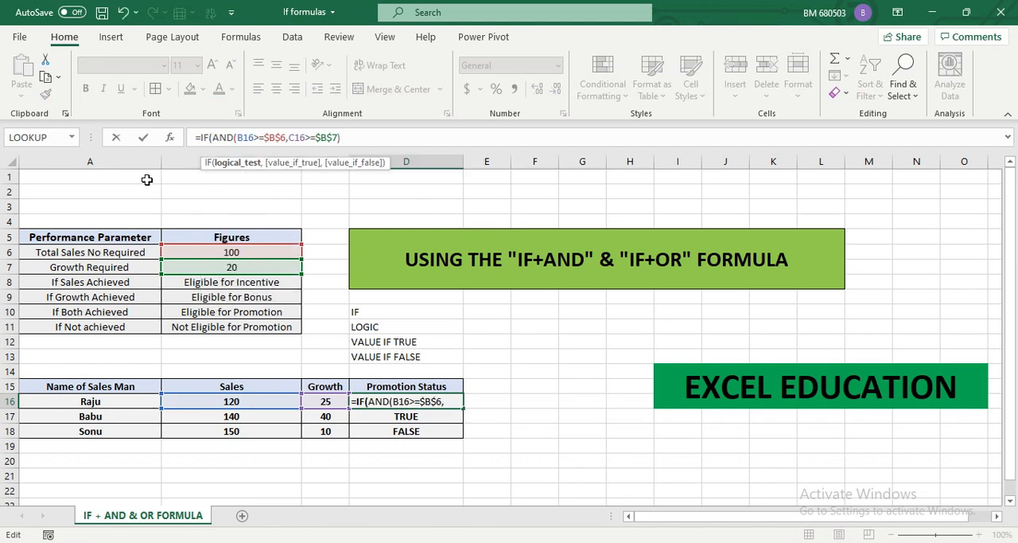
key(BackSpace)
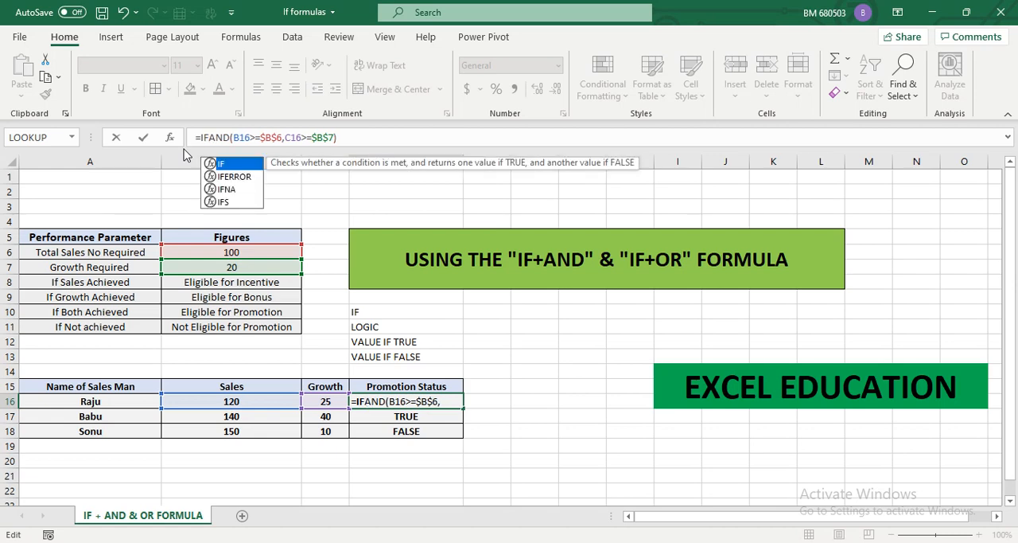
key(BackSpace)
key(BackSpace)
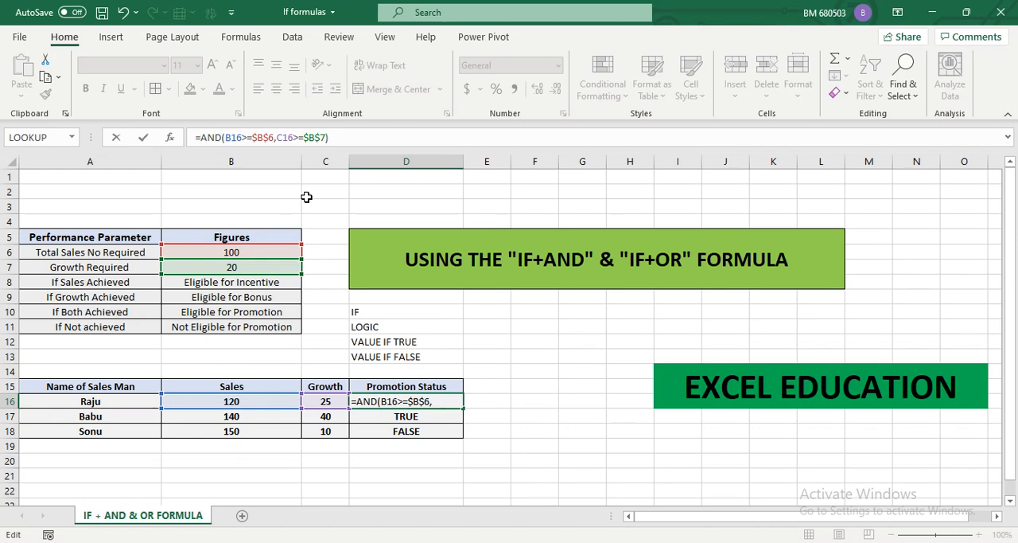
Insert IF( before the AND function in D16, making AND the logical test, and end that argument with a comma
text(IF)
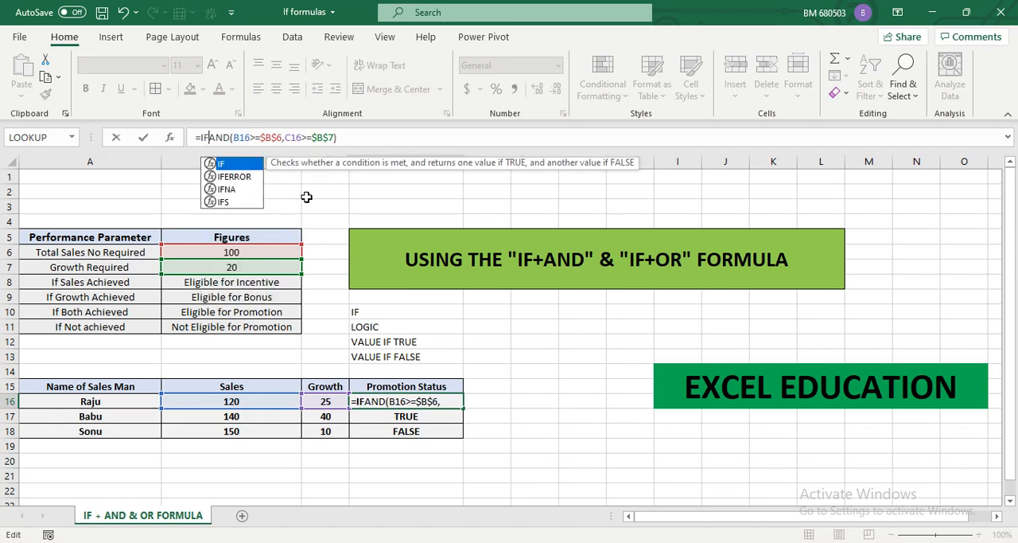
text(()
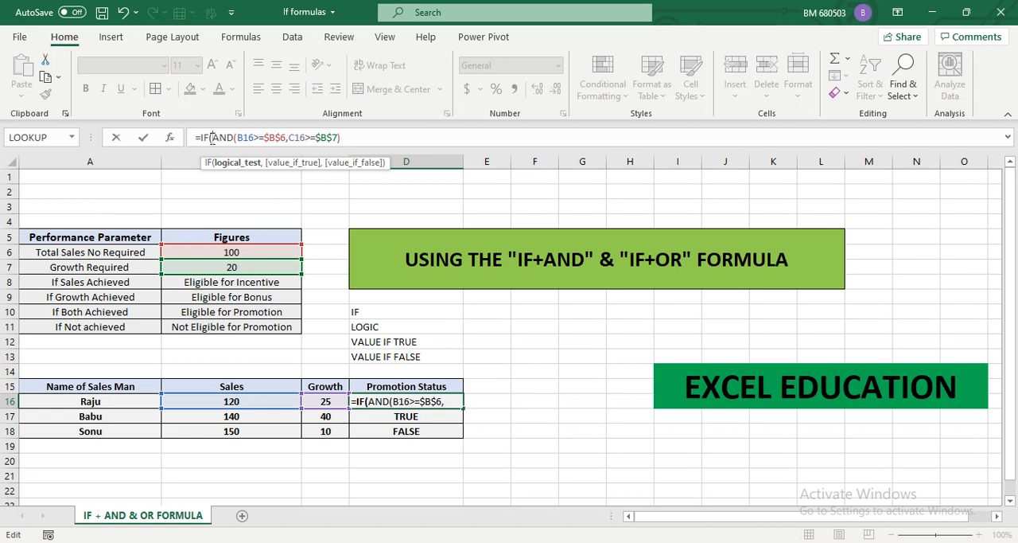
click(351, 137)
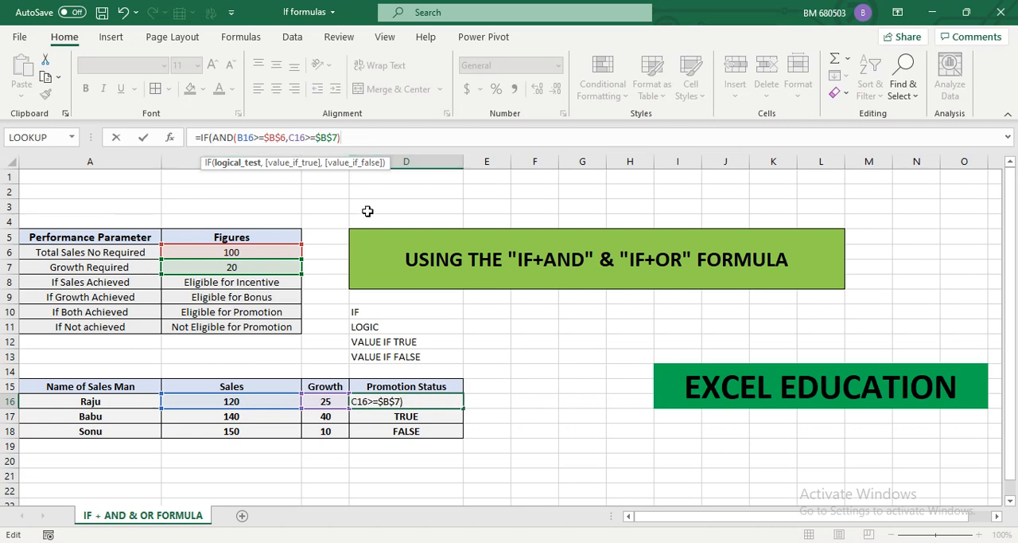
text(,)
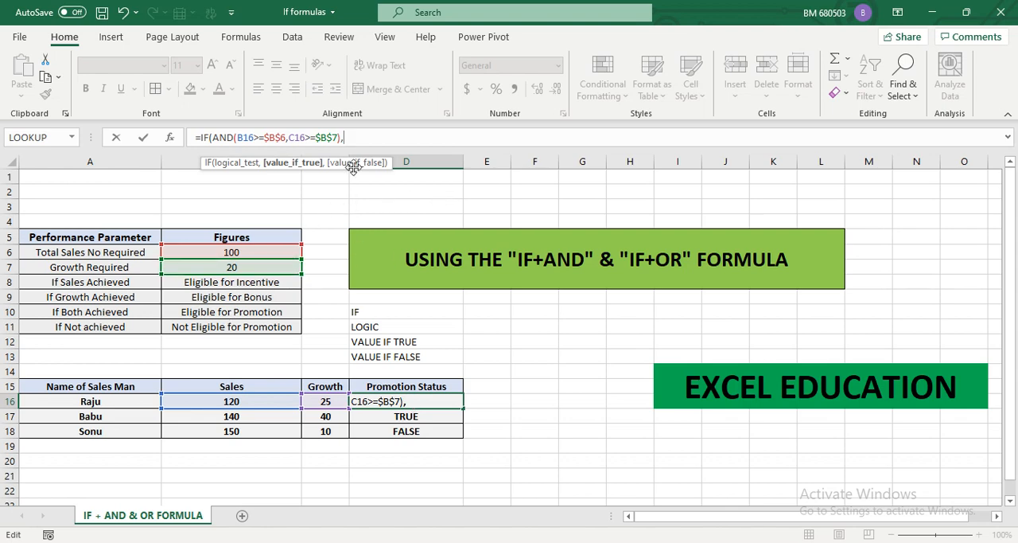
Complete the IF formula in D16 with absolute references $B$10 as the value if true and $B$11 as the value if false
click(209, 313)
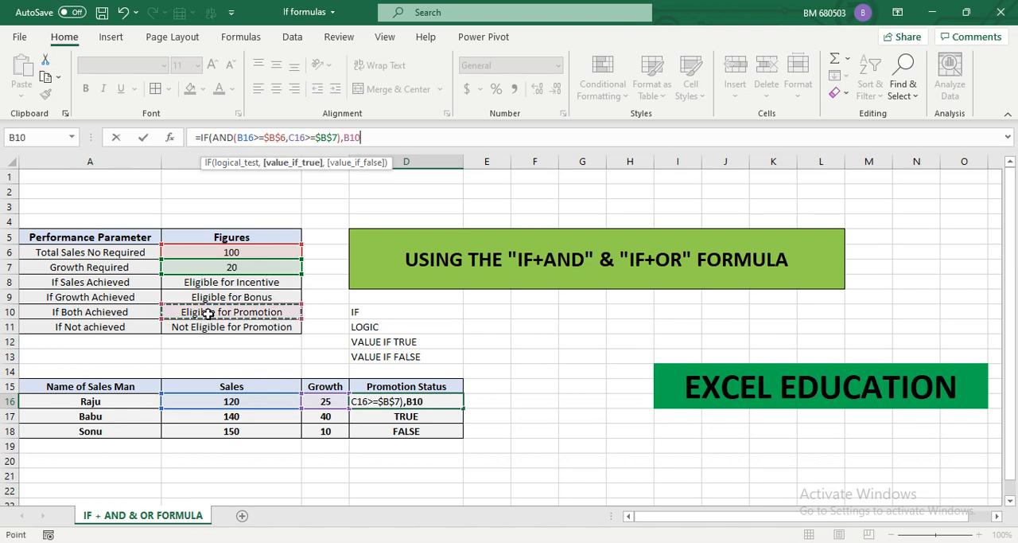
key(F4)
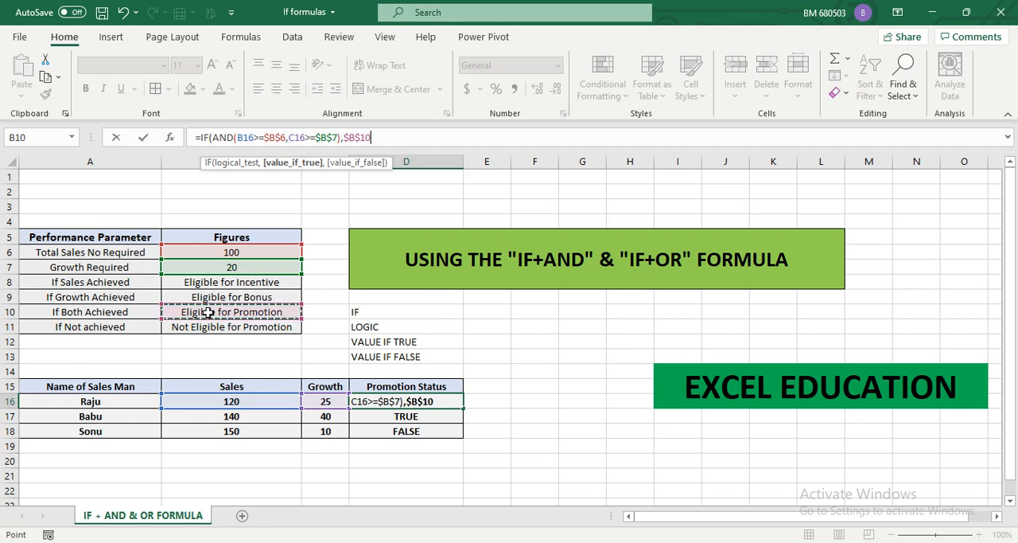
text(,)
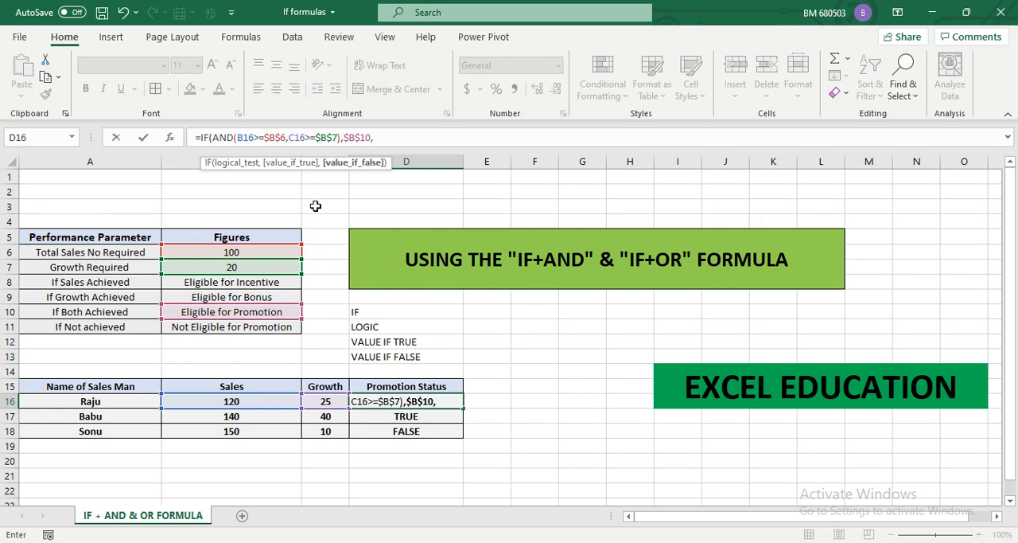
click(225, 335)
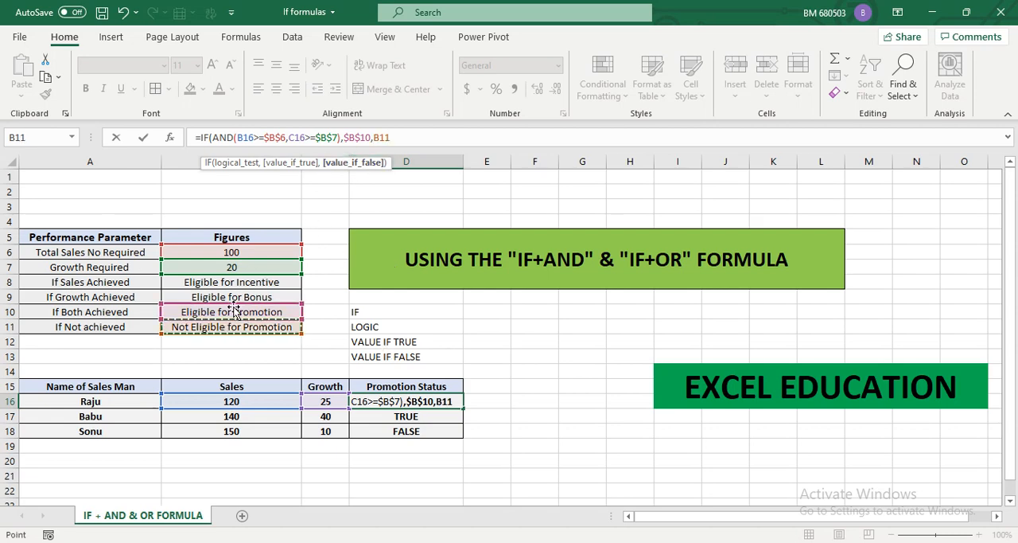
key(F4)
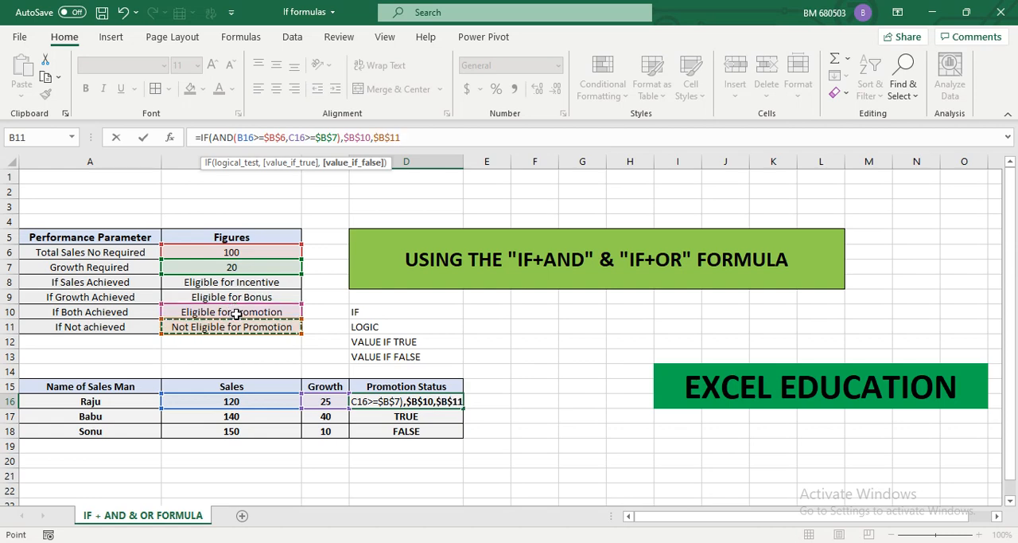
text())
key(Return)
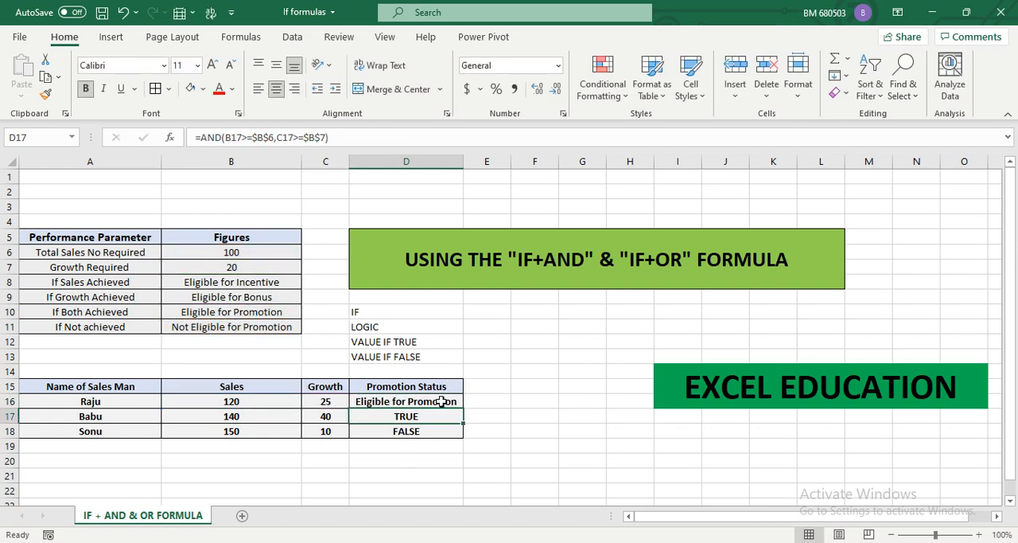
Clear the old AND formulas from D17 and D18
key(Delete)
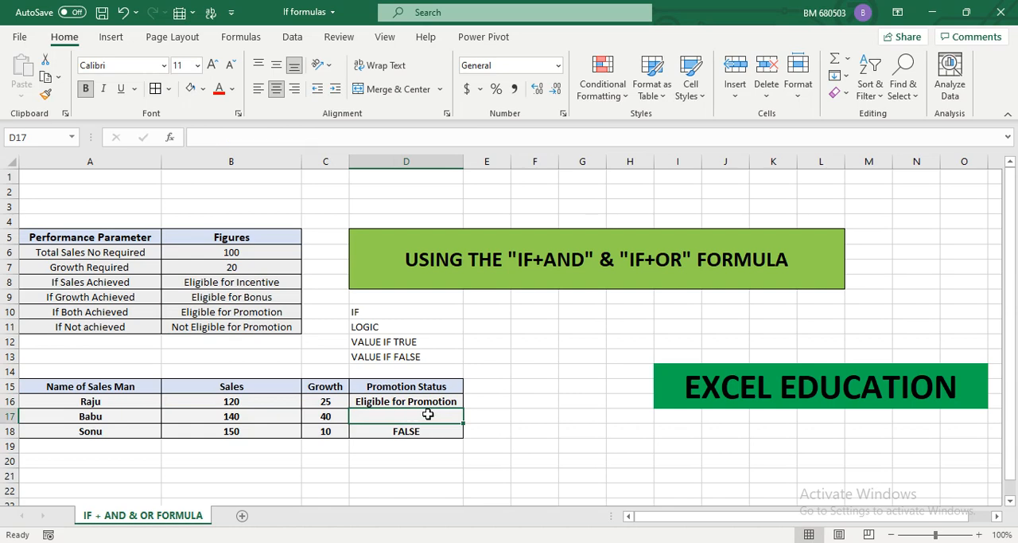
key(Down)
key(Delete)
Copy the IF and AND formula from D16 down through D18 and widen column D to fit the status texts
key(Up)
key(Up)
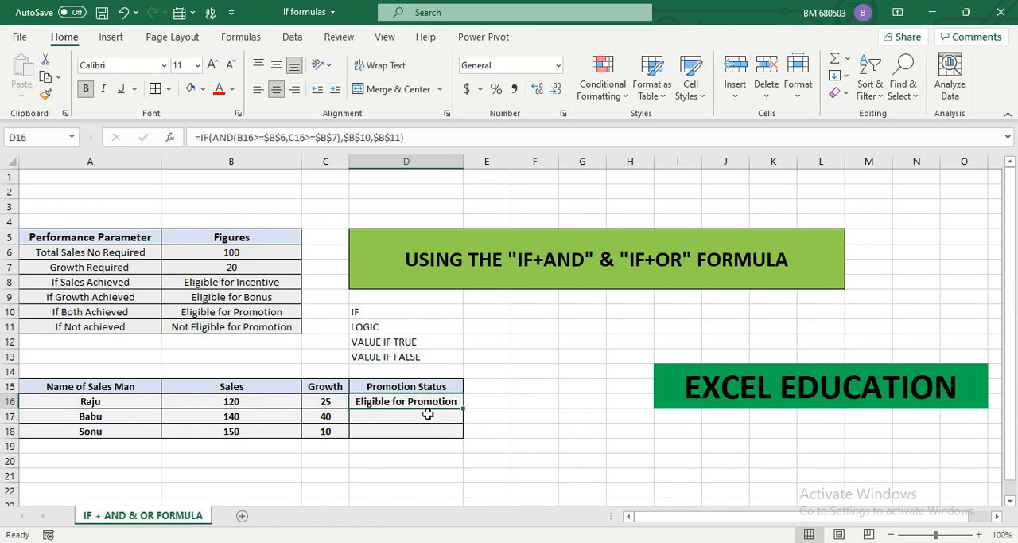
double_click(463, 408)
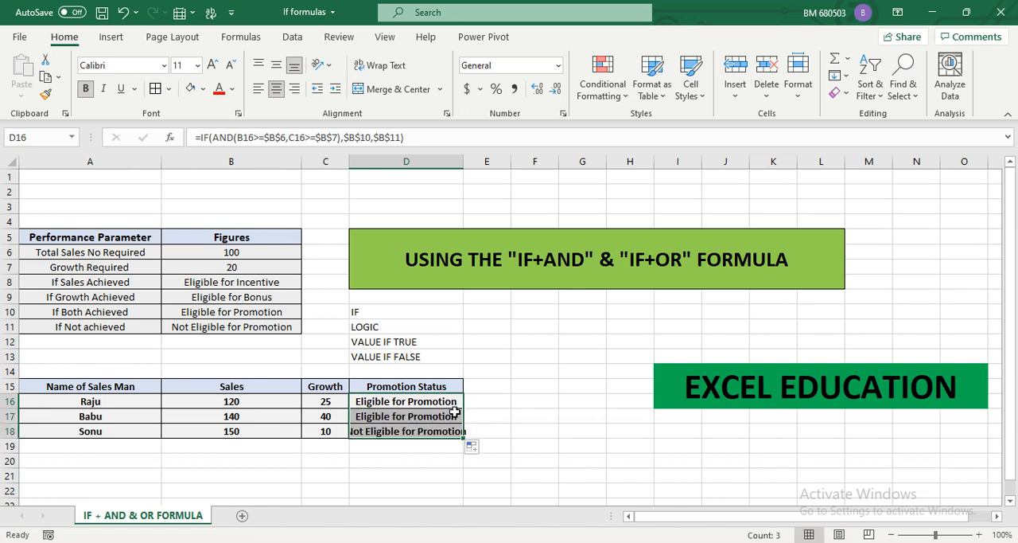
drag(464, 159, 483, 159)
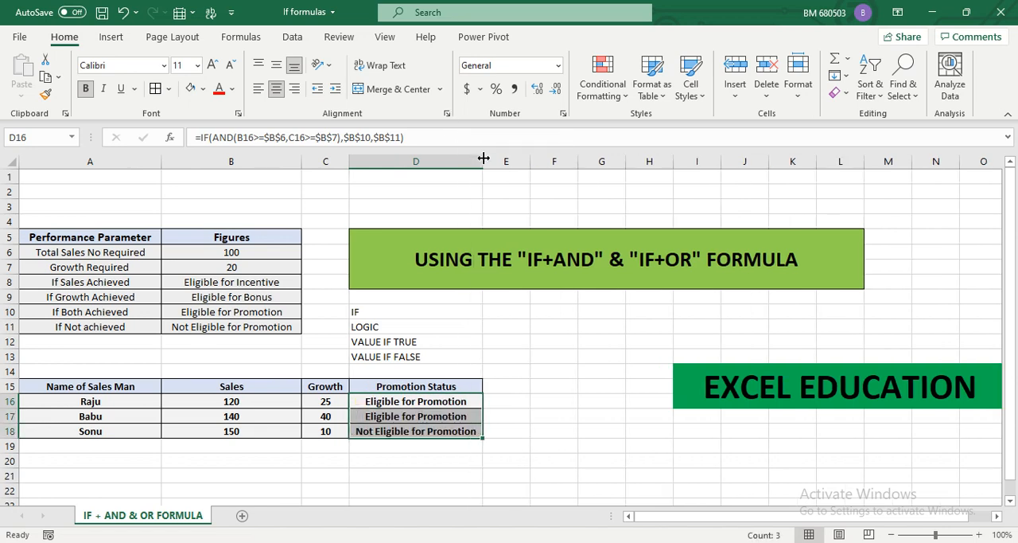